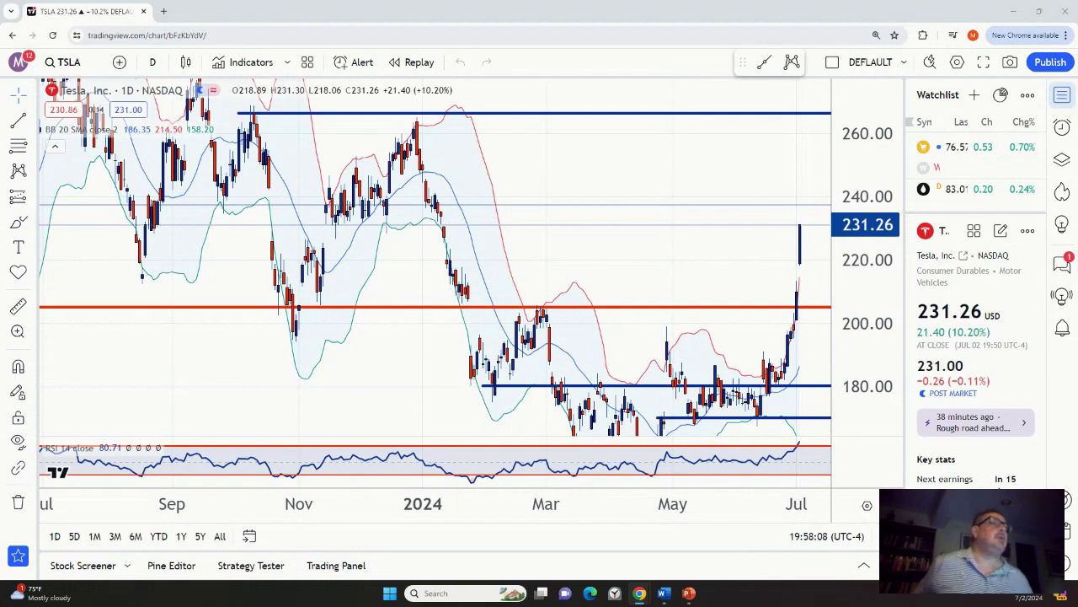
Maximize the Tesla price pane so the RSI pane is hidden and more price history fits in view
double_click(347, 367)
scroll(573, 273, down, 2)
drag(635, 246, 554, 260)
drag(856, 257, 858, 267)
scroll(858, 268, down, 4)
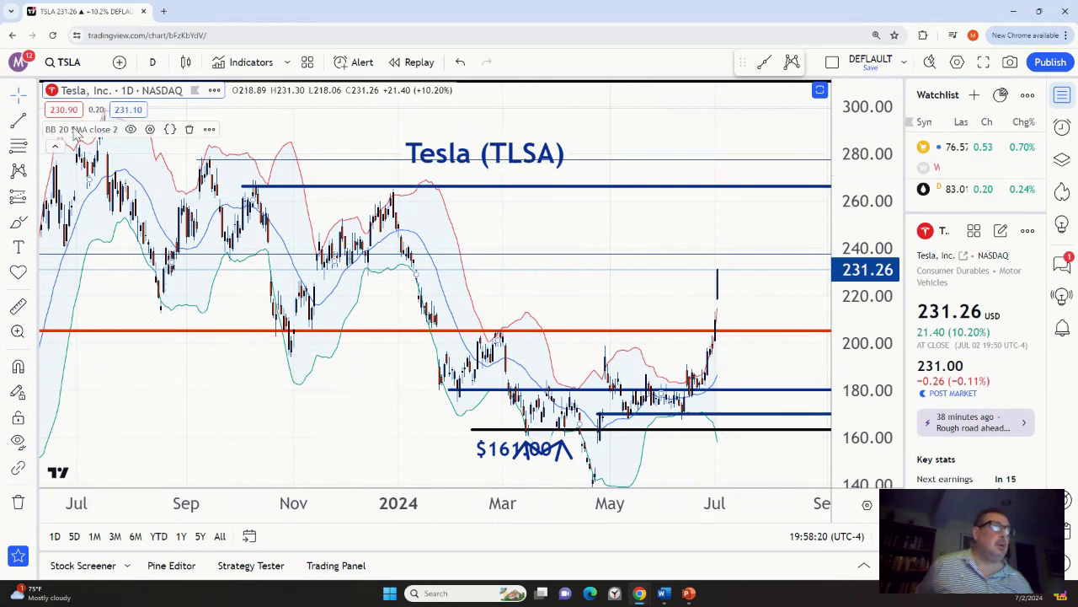
Hide the basis line, lower line and background of the Bollinger Bands indicator on the Tesla chart
click(150, 129)
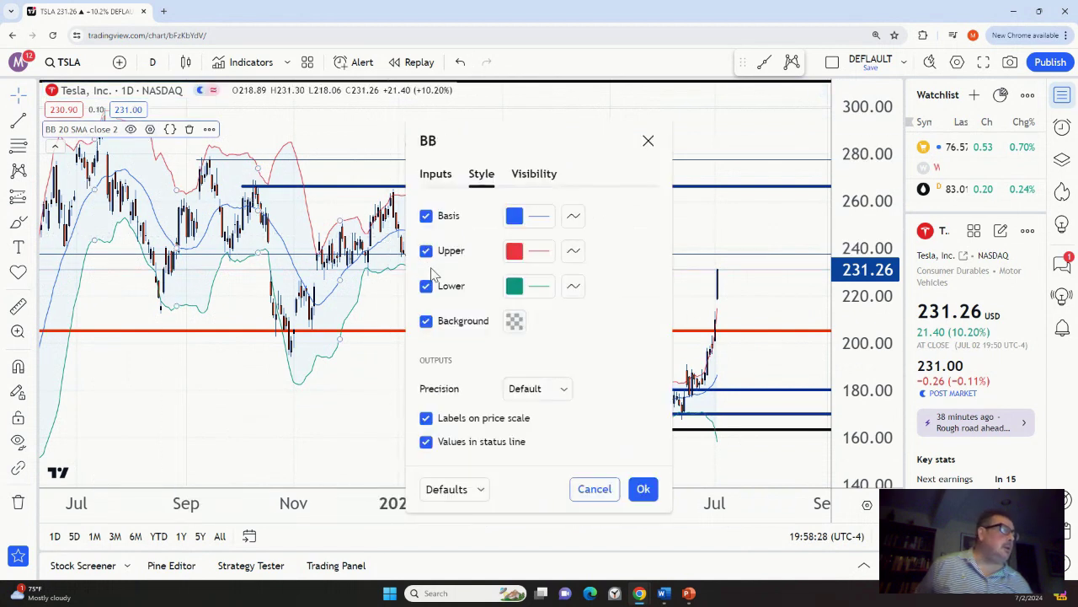
click(425, 216)
click(426, 321)
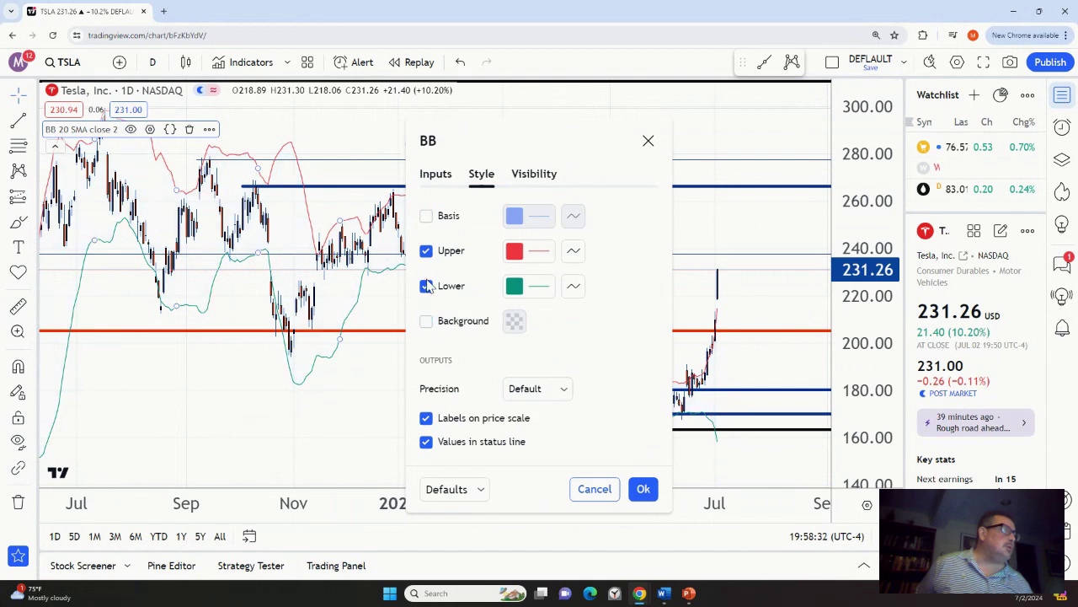
click(427, 287)
click(356, 284)
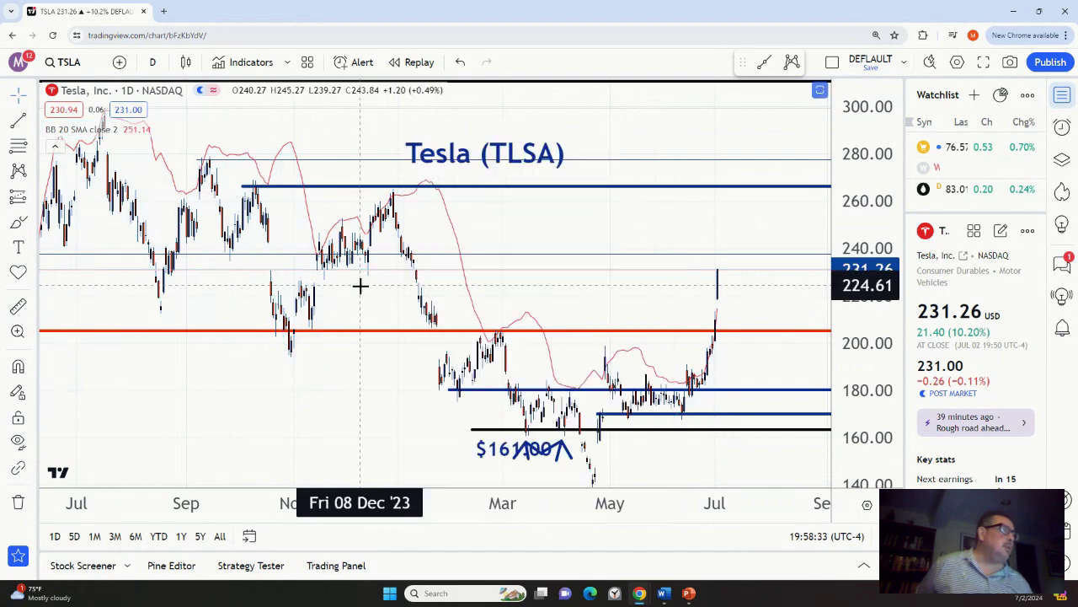
Delete the black horizontal line at 163.44 and the blue horizontal line at 170.11 from the Tesla chart
scroll(337, 287, up, 3)
drag(409, 294, 375, 284)
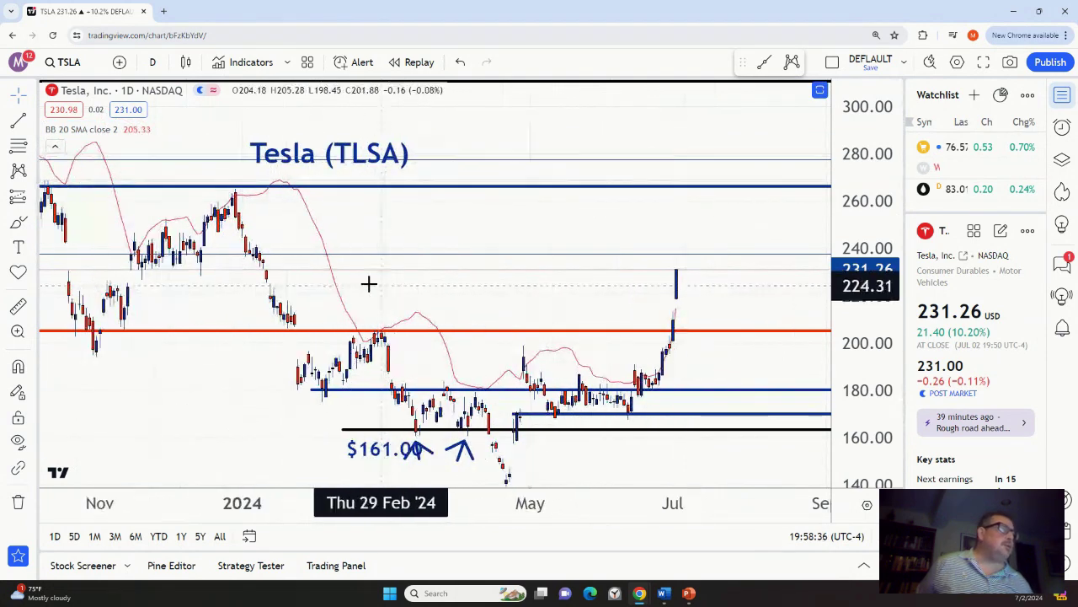
click(524, 428)
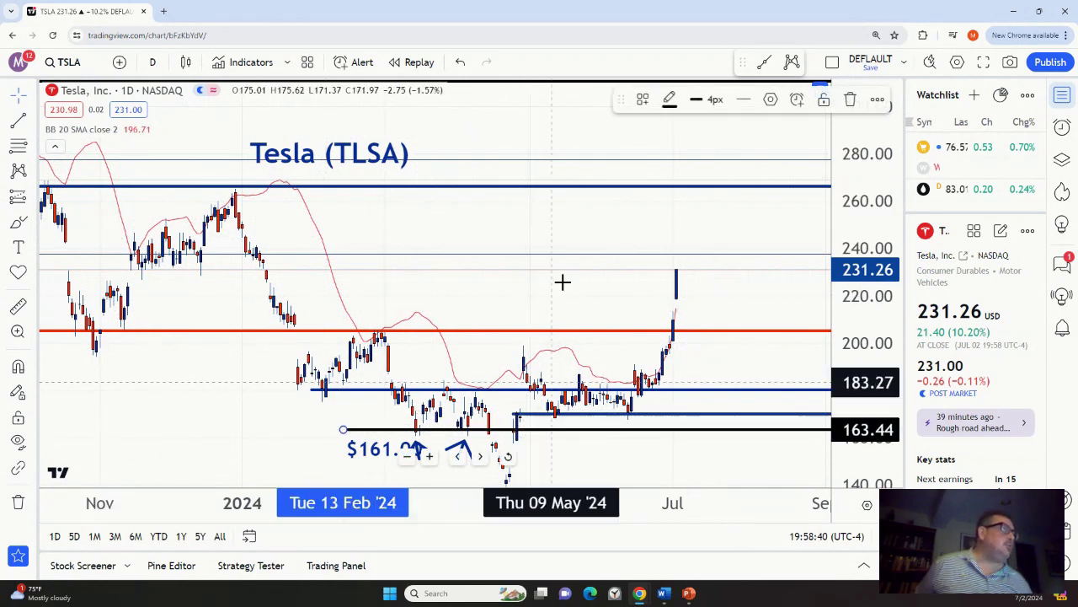
click(850, 101)
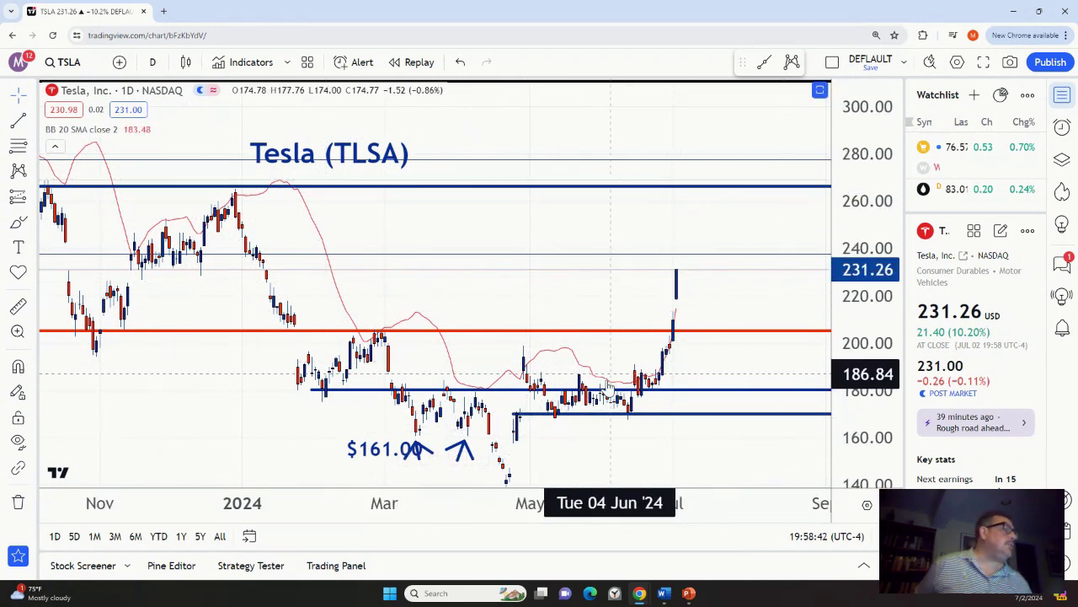
click(587, 413)
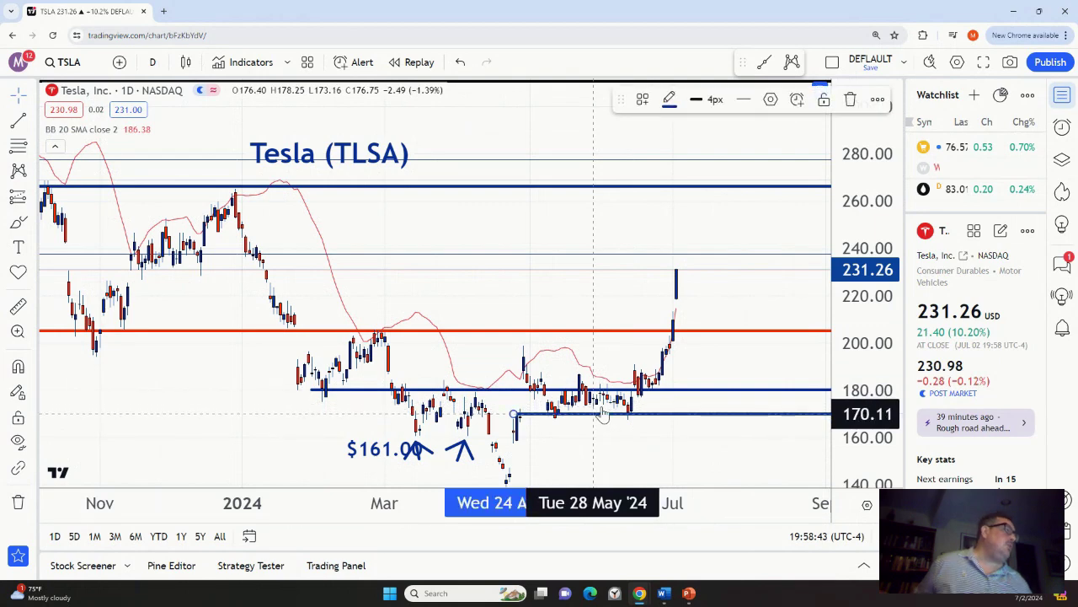
click(851, 101)
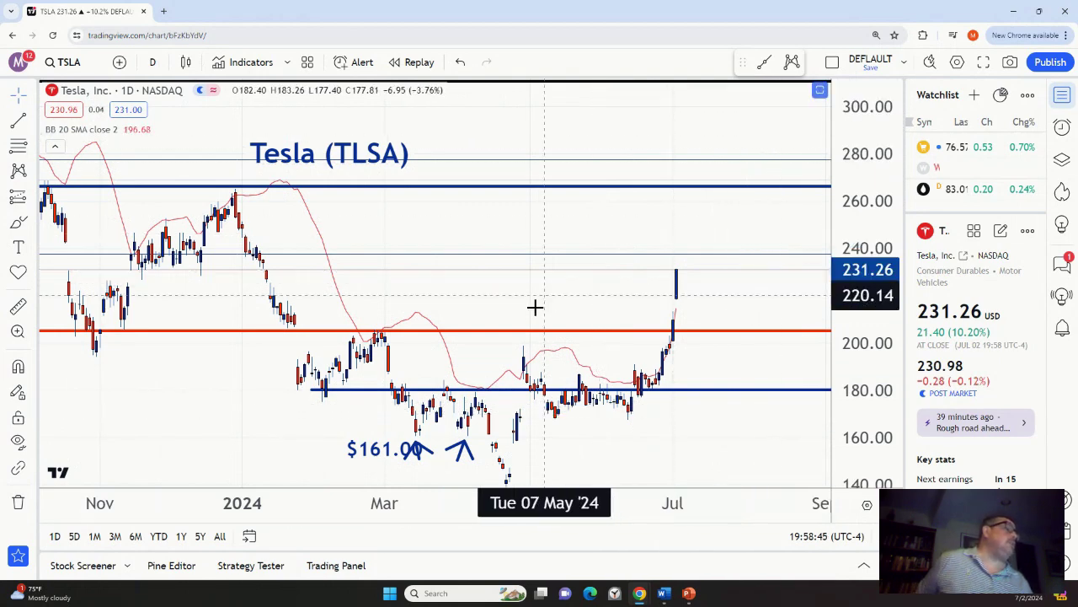
Delete the "Tesla (TLSA)" title text and the "$161.00" label from the chart
scroll(426, 276, up, 2)
click(259, 153)
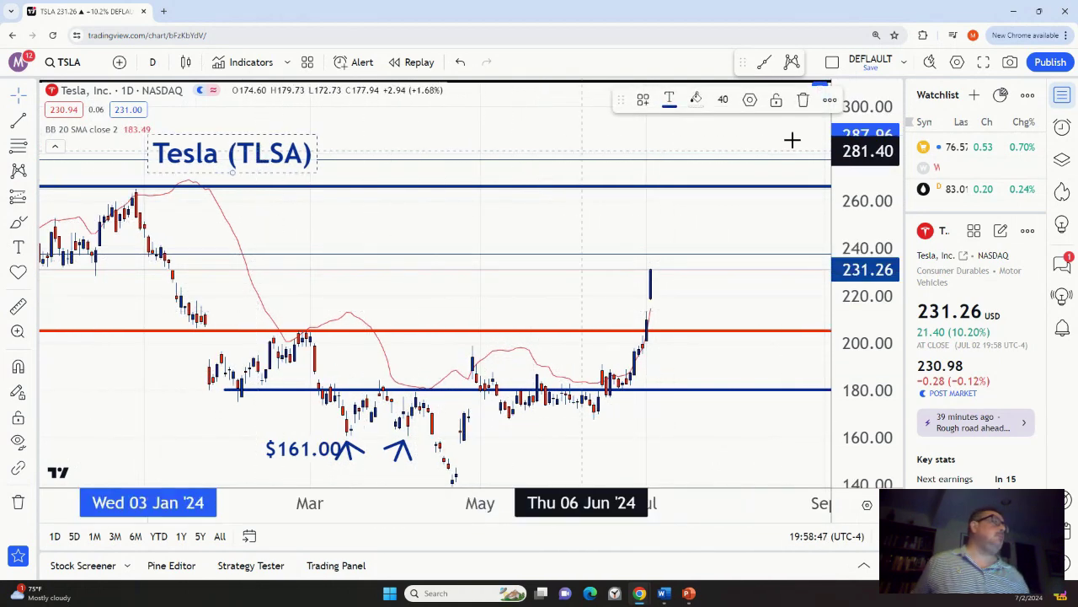
click(803, 101)
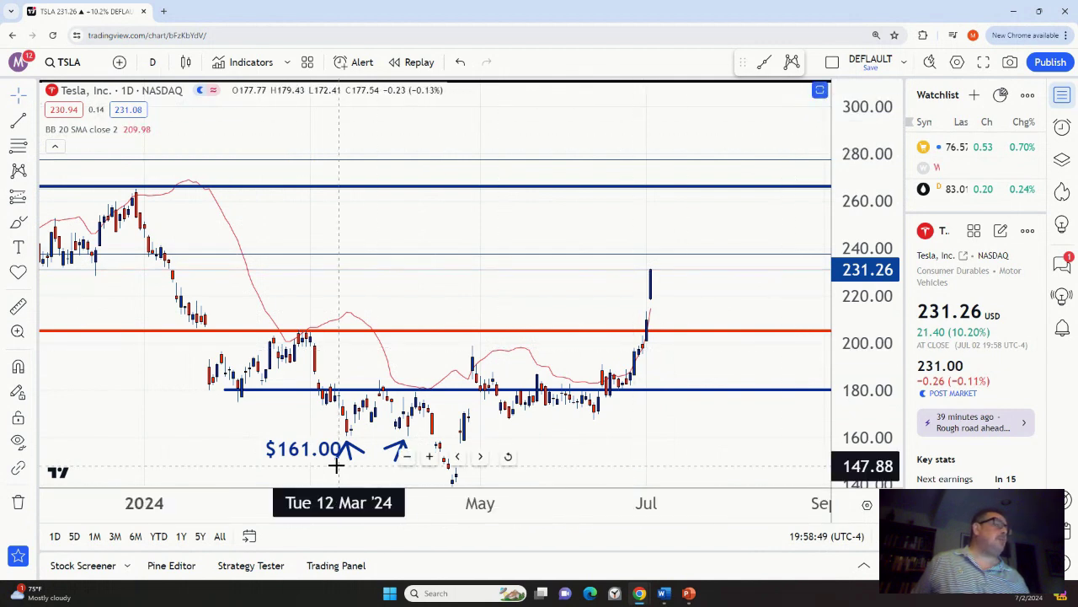
click(312, 452)
click(803, 100)
Delete the red horizontal line at 205.22 from the Tesla chart
scroll(568, 278, down, 2)
scroll(556, 278, down, 1)
scroll(556, 279, up, 2)
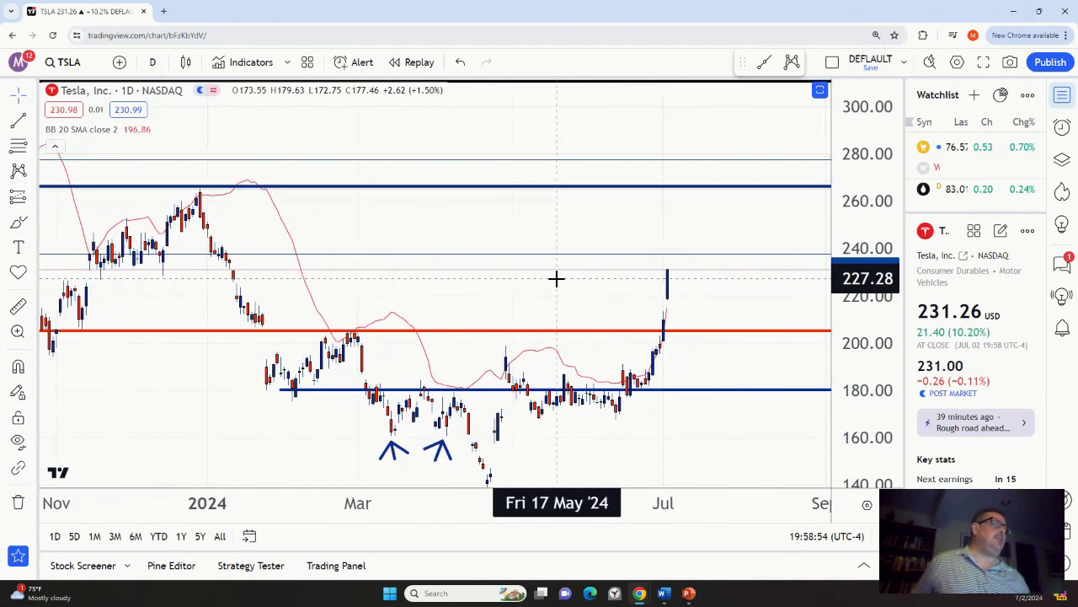
drag(841, 268, 840, 283)
scroll(464, 275, down, 3)
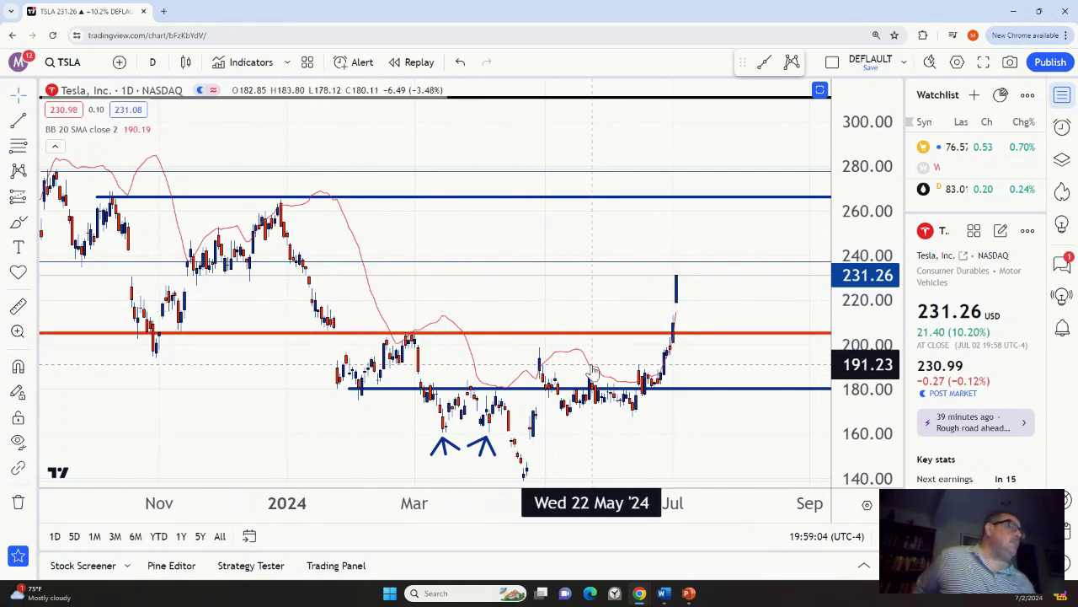
scroll(557, 291, up, 1)
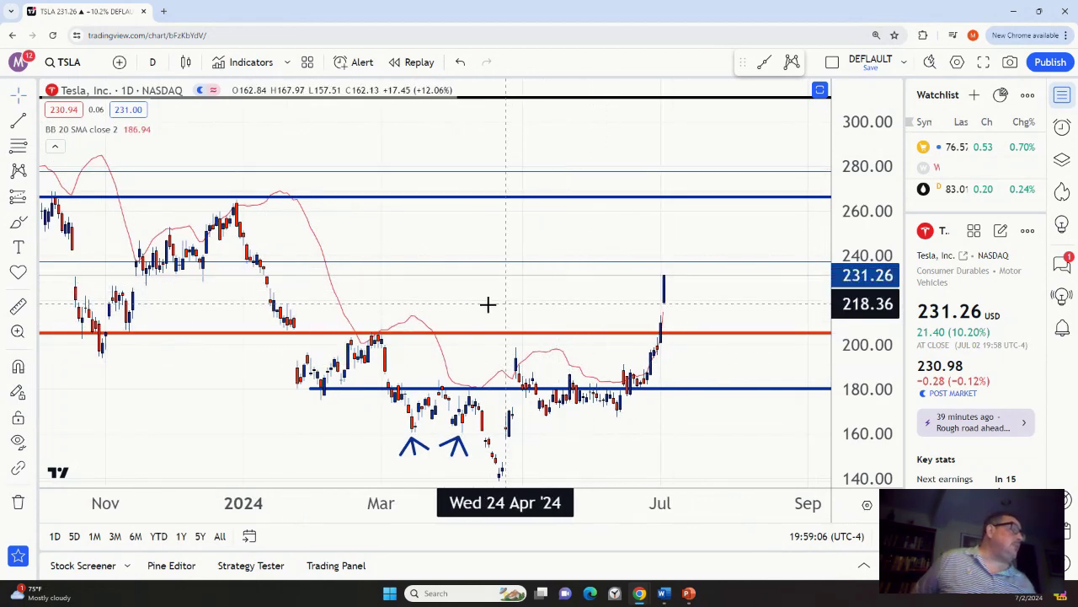
drag(528, 306, 584, 296)
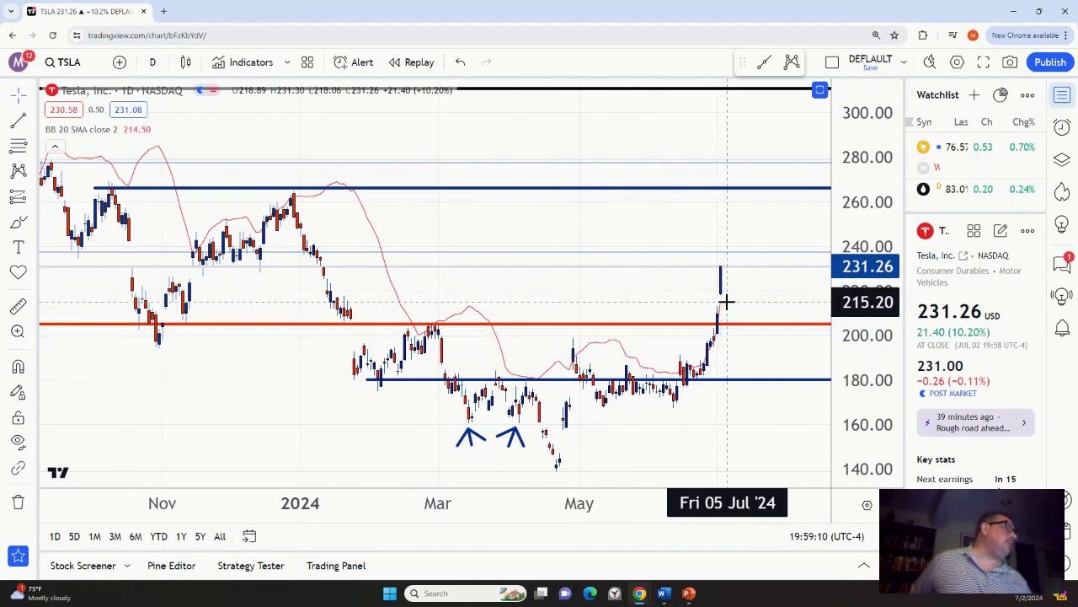
scroll(639, 305, up, 1)
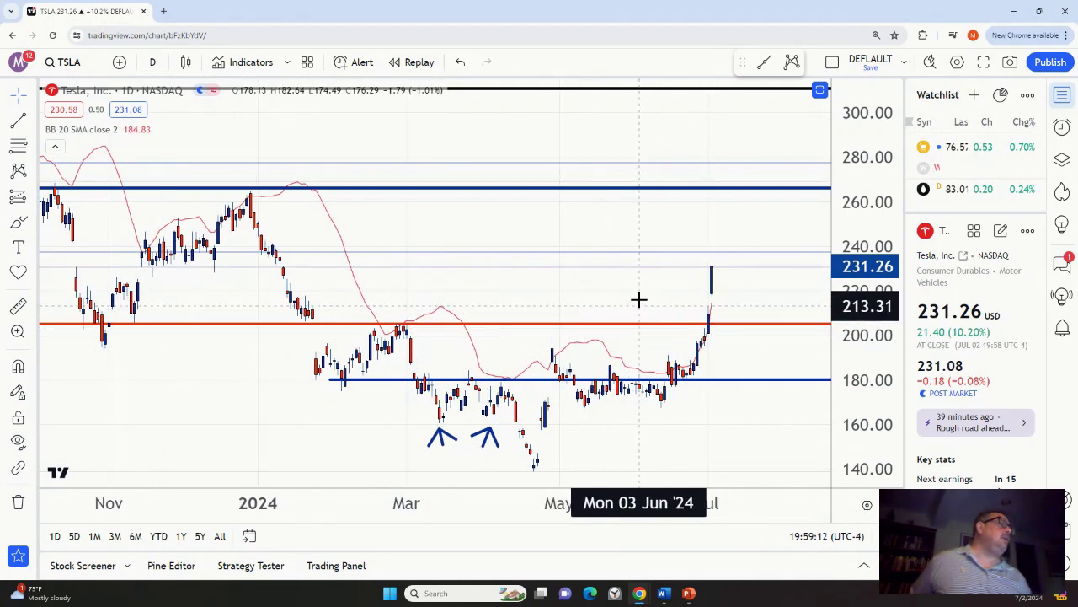
drag(570, 260, 562, 276)
drag(758, 342, 760, 339)
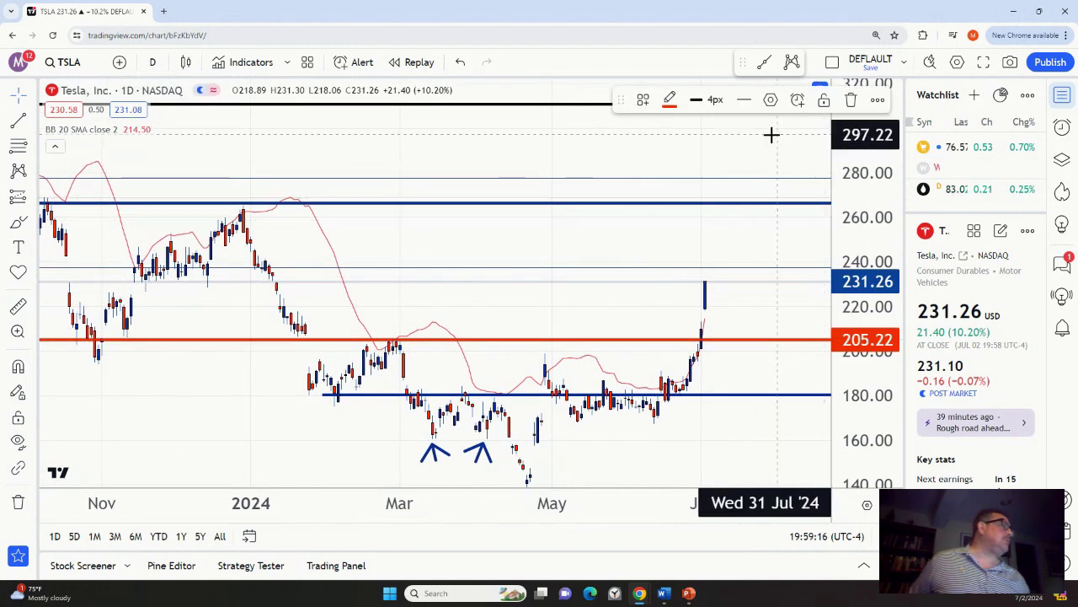
click(851, 99)
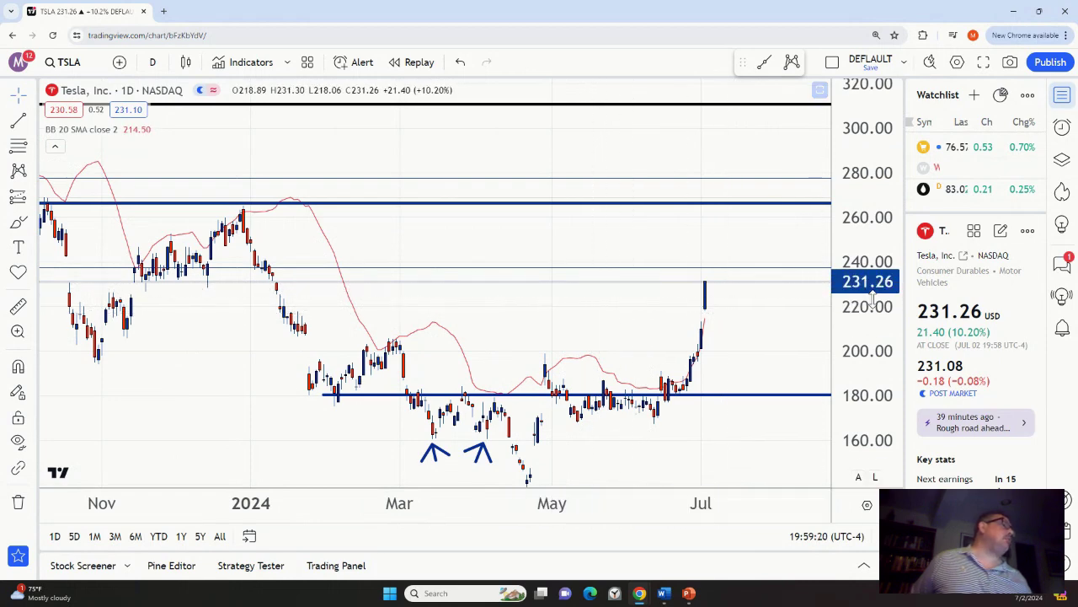
Switch the chart to the SPY fund, SPDR S&P 500 ETF Trust on NYSE Arca
drag(873, 299, 873, 316)
scroll(548, 260, down, 1)
drag(549, 262, 529, 281)
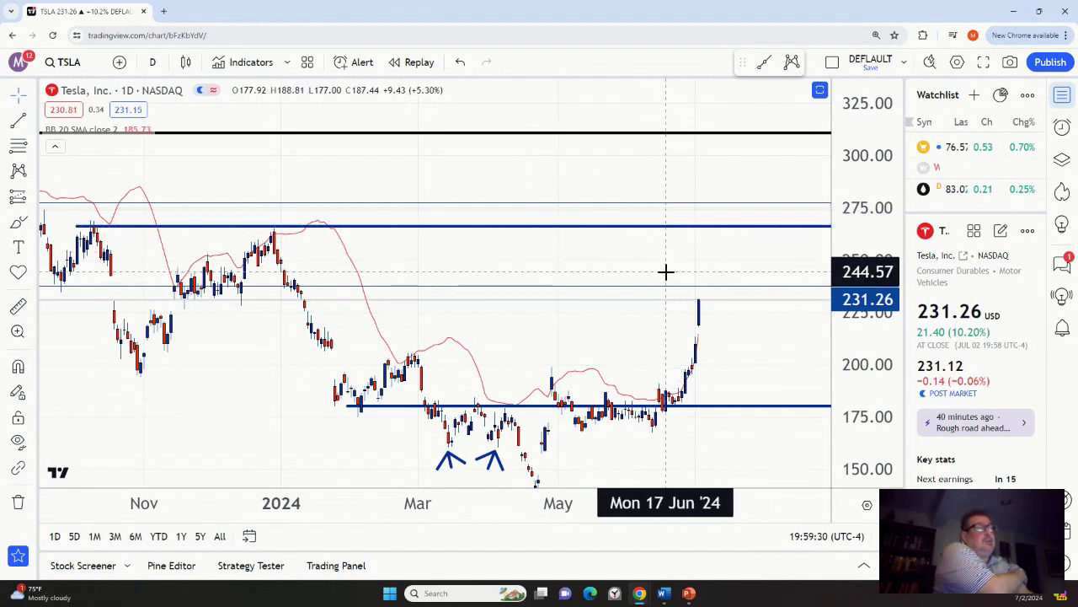
drag(847, 283, 846, 299)
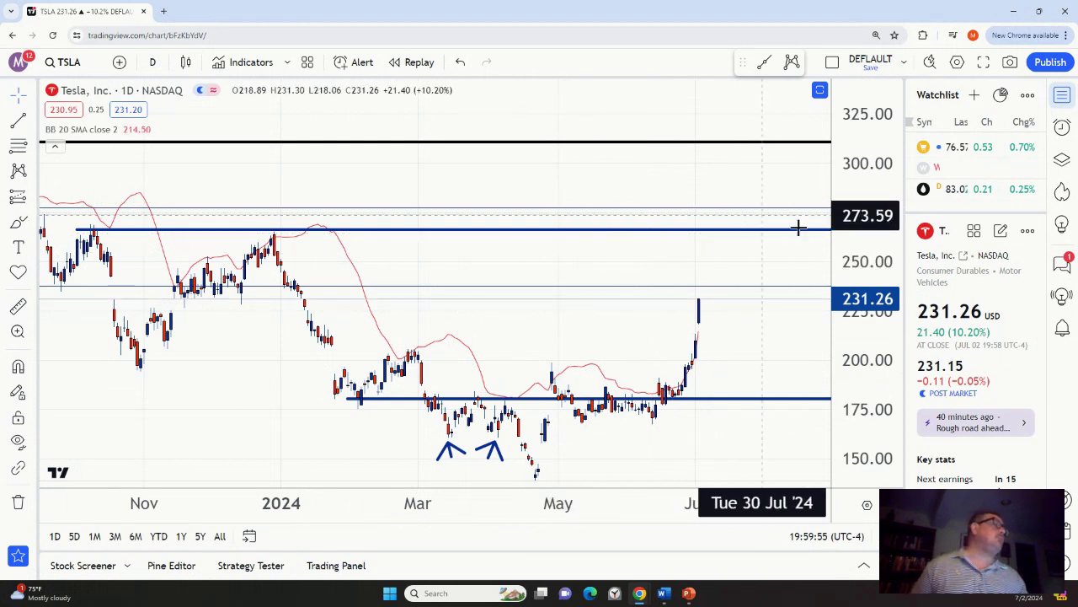
drag(840, 228, 840, 252)
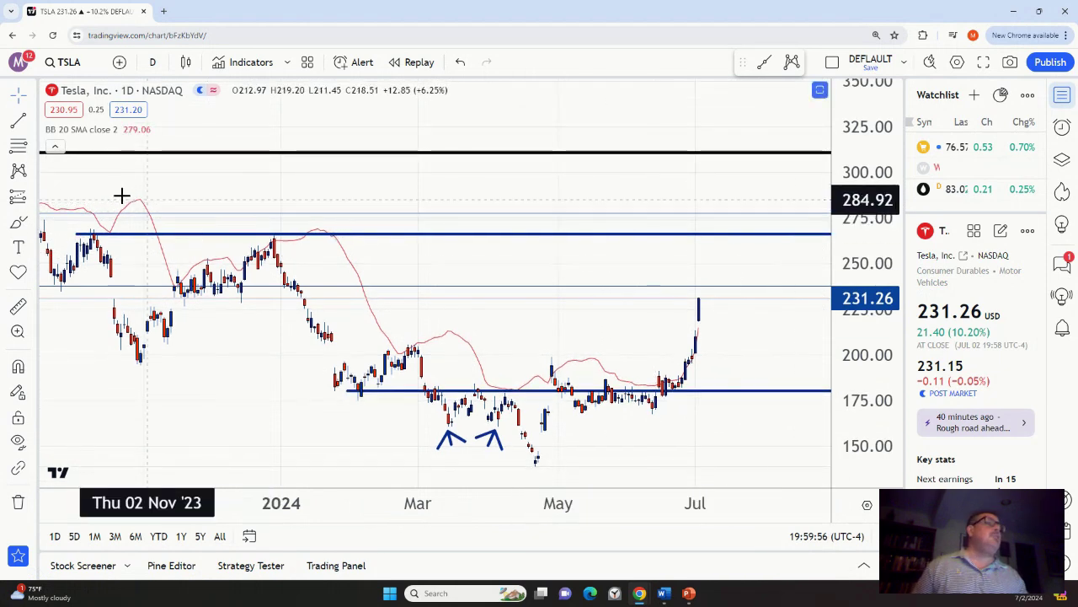
click(59, 64)
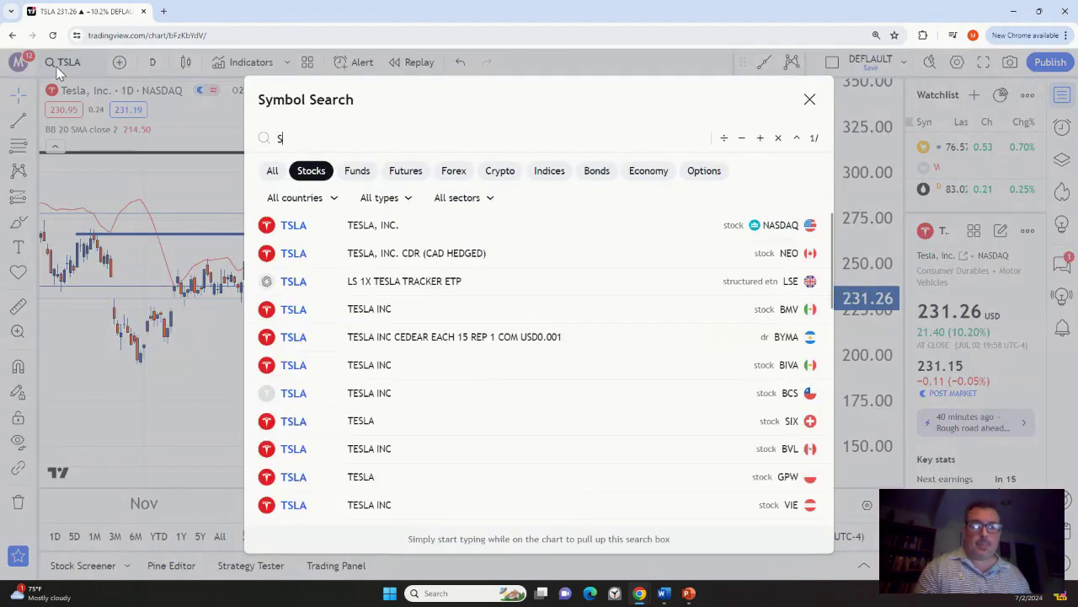
text(SPY)
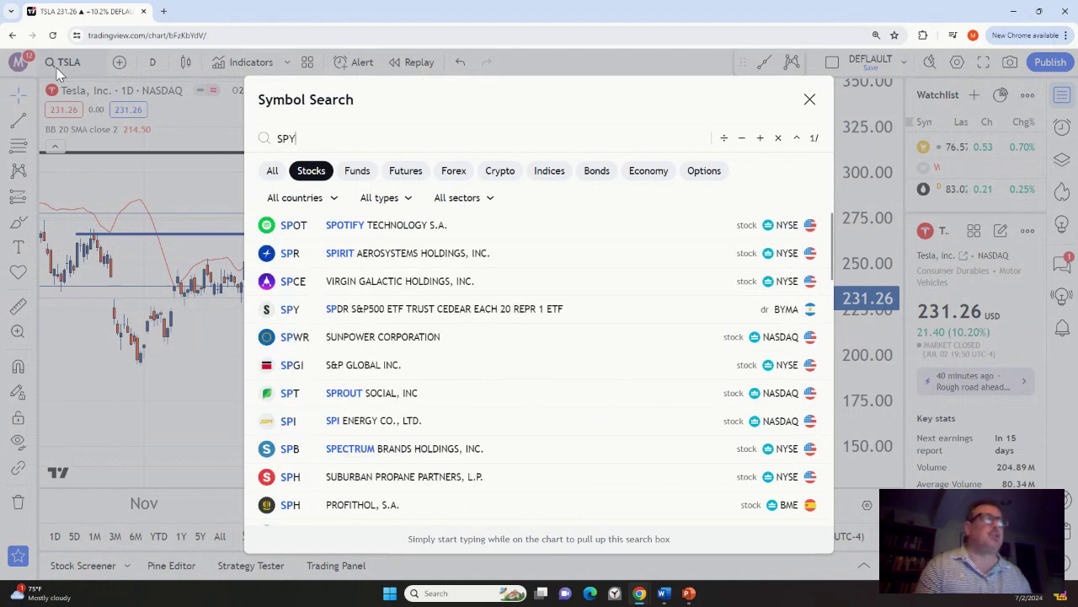
click(356, 171)
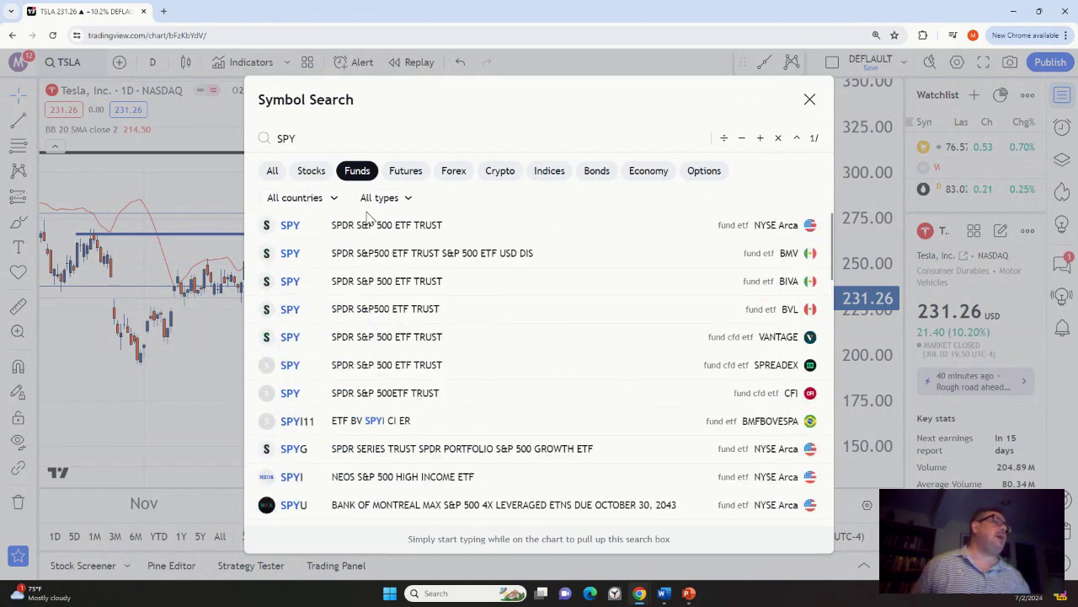
click(362, 226)
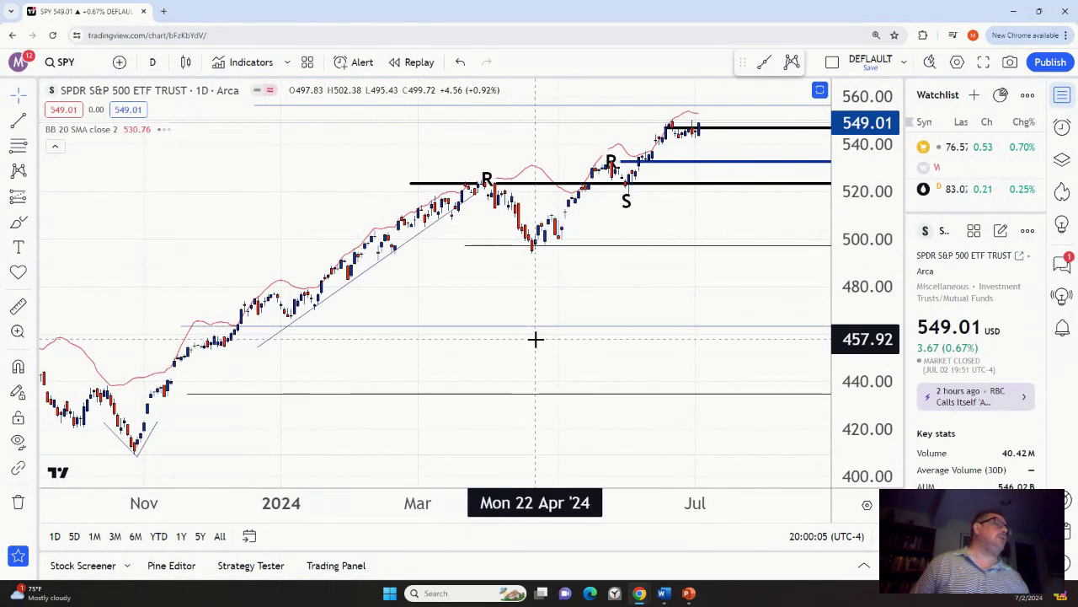
Remove the Bollinger Bands indicator from the SPY chart
scroll(534, 339, up, 2)
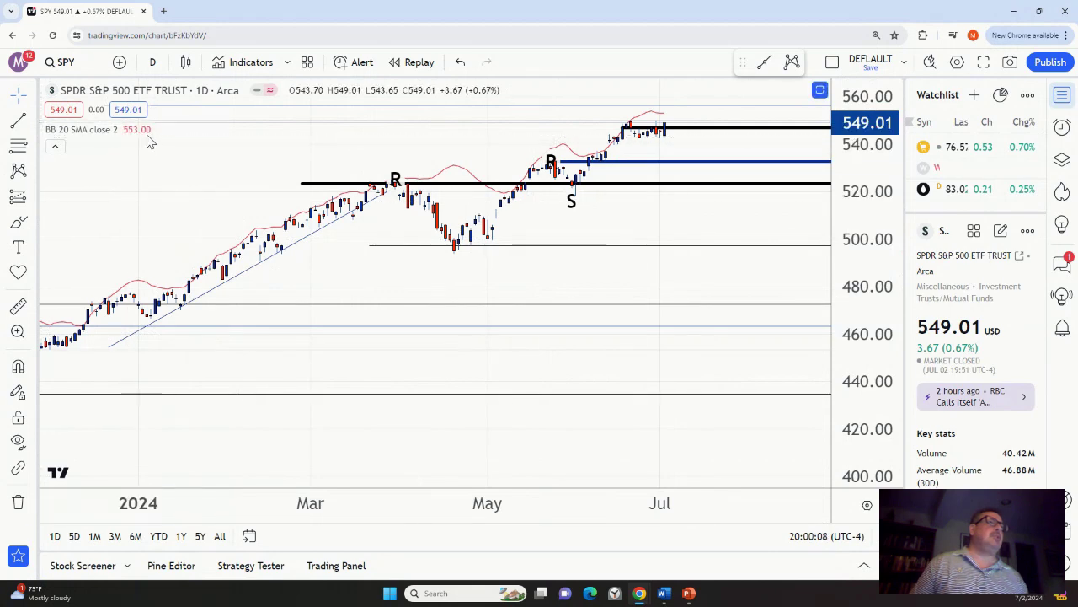
click(188, 131)
drag(185, 134, 200, 266)
scroll(840, 262, up, 7)
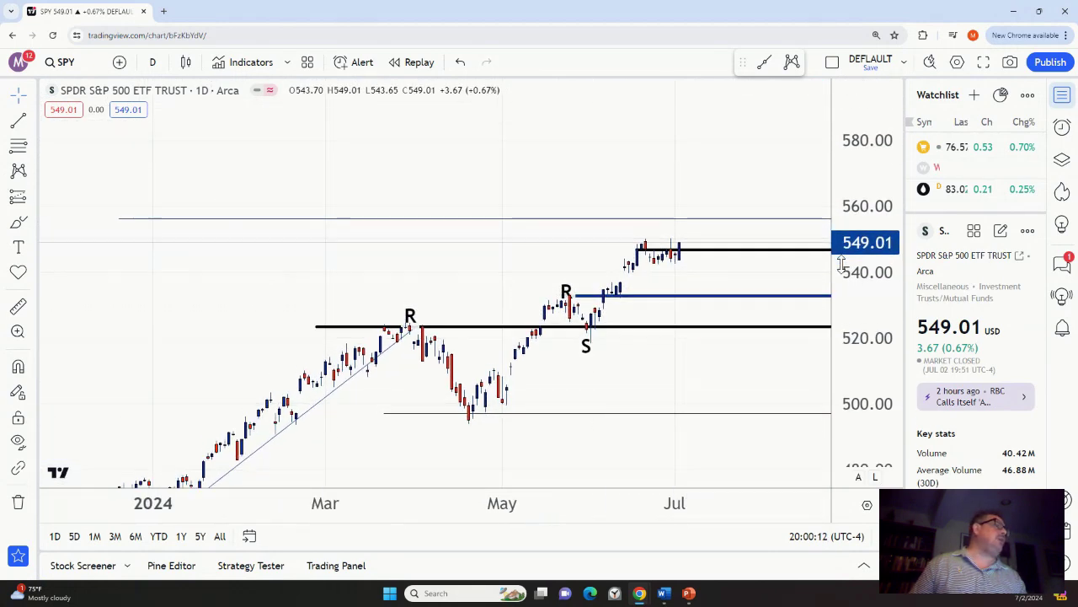
Reposition the second R label just above the May high at about 538.99 and the S label at 3 June 2024, about 518.83
drag(418, 240, 318, 231)
drag(498, 248, 485, 243)
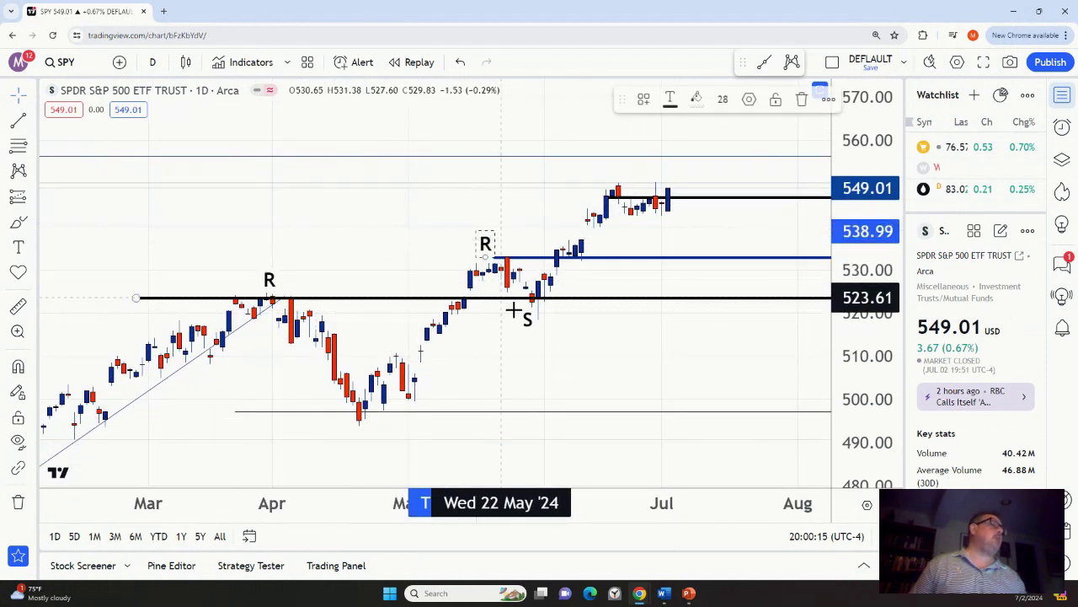
drag(521, 317, 543, 333)
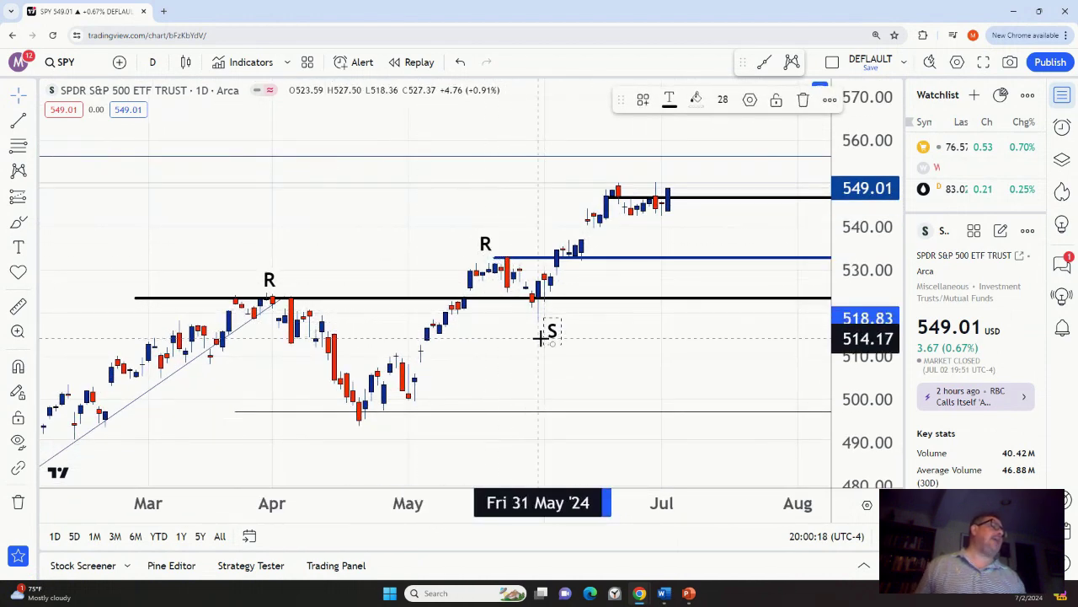
Examine SPY's June and early July candles against the black and blue horizontal support and resistance lines
drag(843, 249, 843, 232)
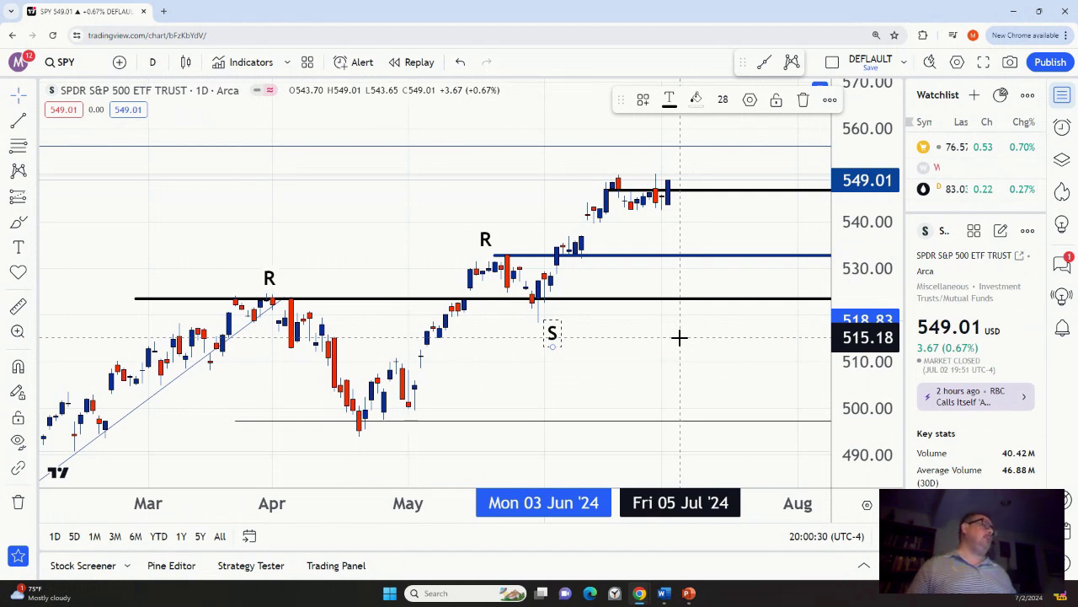
drag(866, 220, 866, 201)
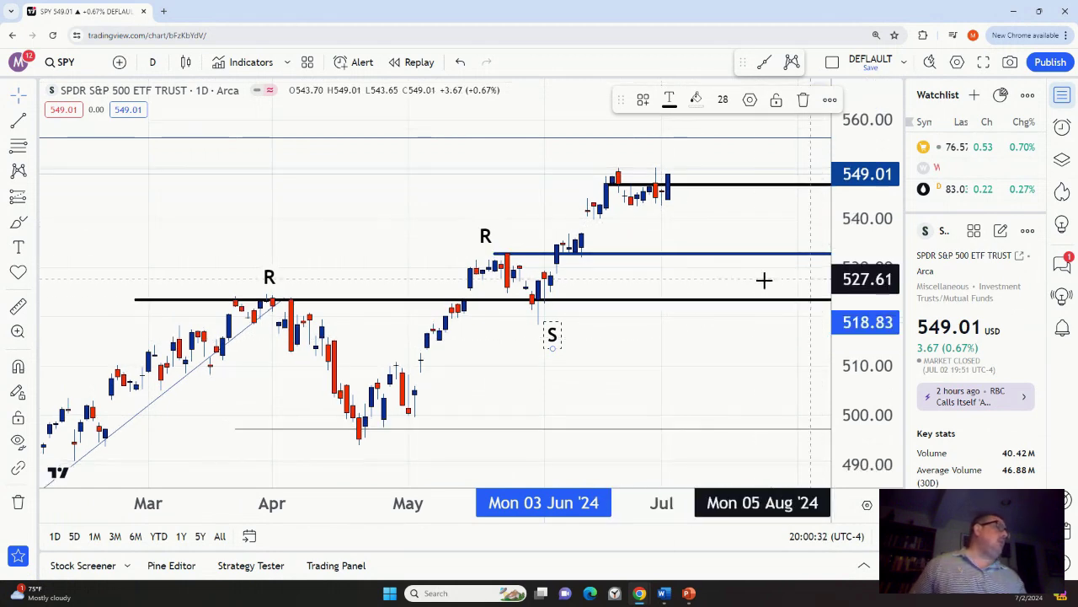
drag(674, 227, 666, 244)
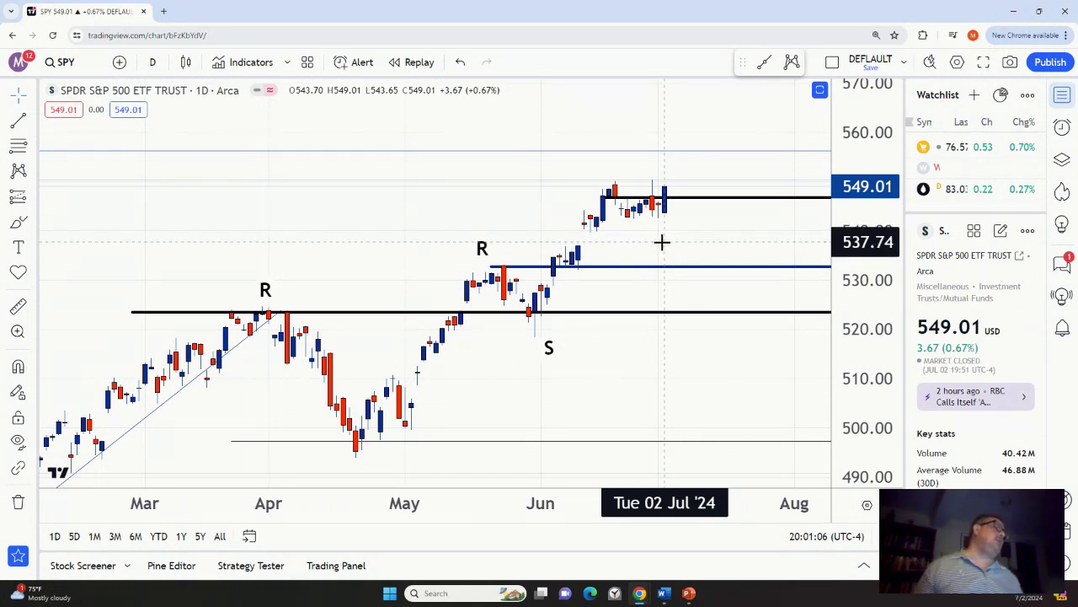
drag(869, 248, 868, 214)
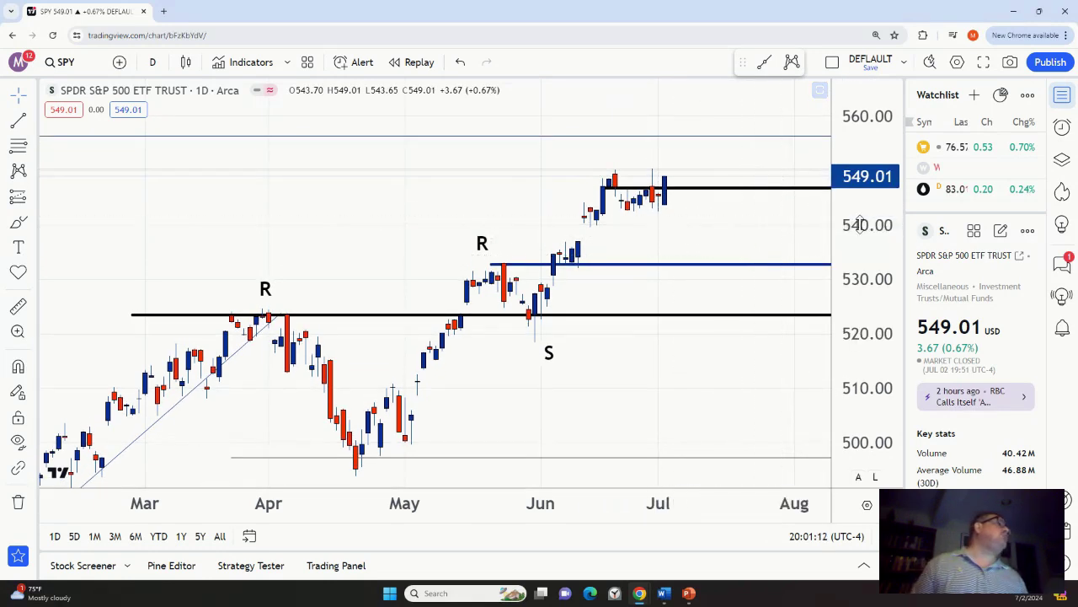
drag(806, 234, 775, 216)
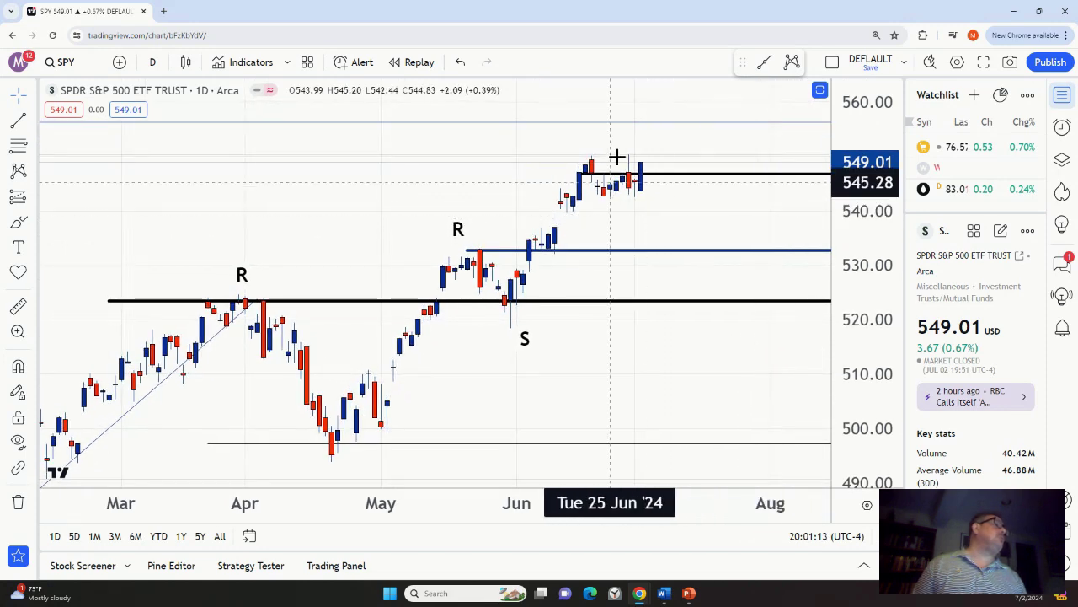
drag(609, 226, 626, 231)
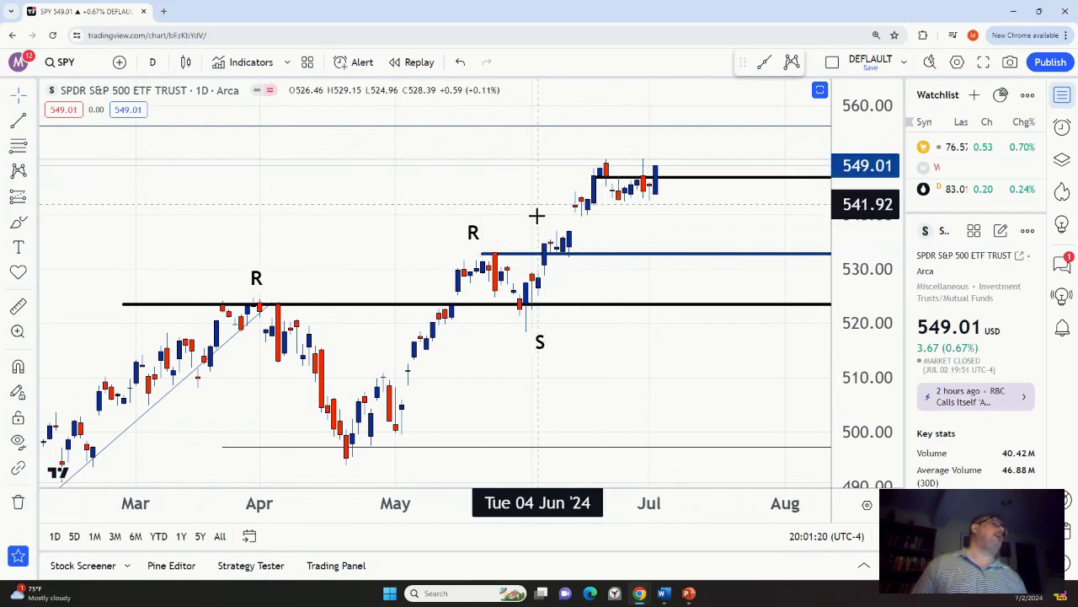
Switch the chart to the RSP fund, Invesco S&P 500 Equal Weight ETF on NYSE Arca, with its trendline and support line in view
click(77, 66)
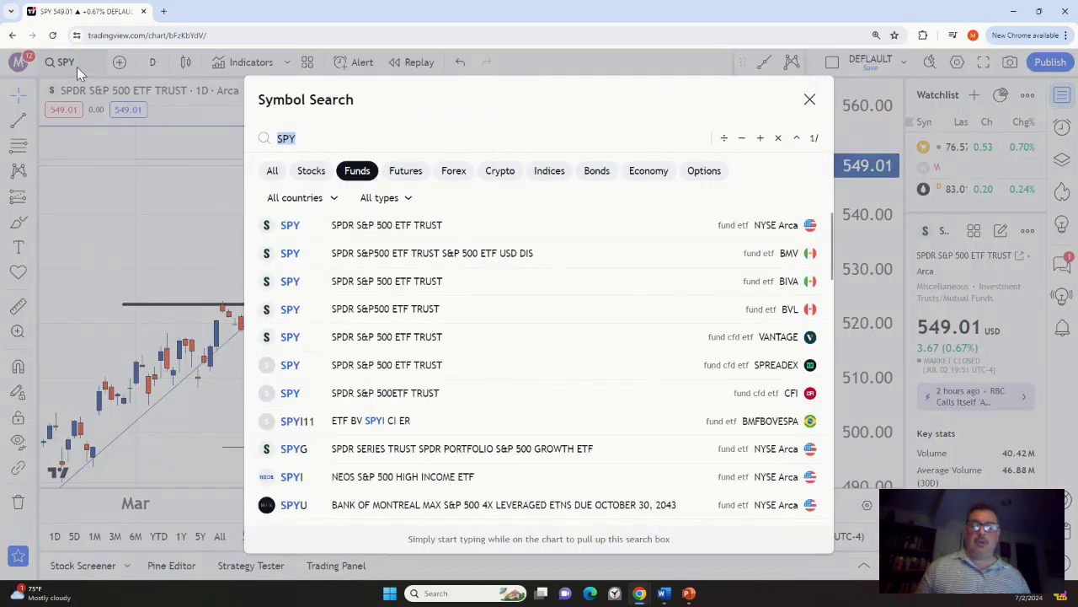
text(RSP)
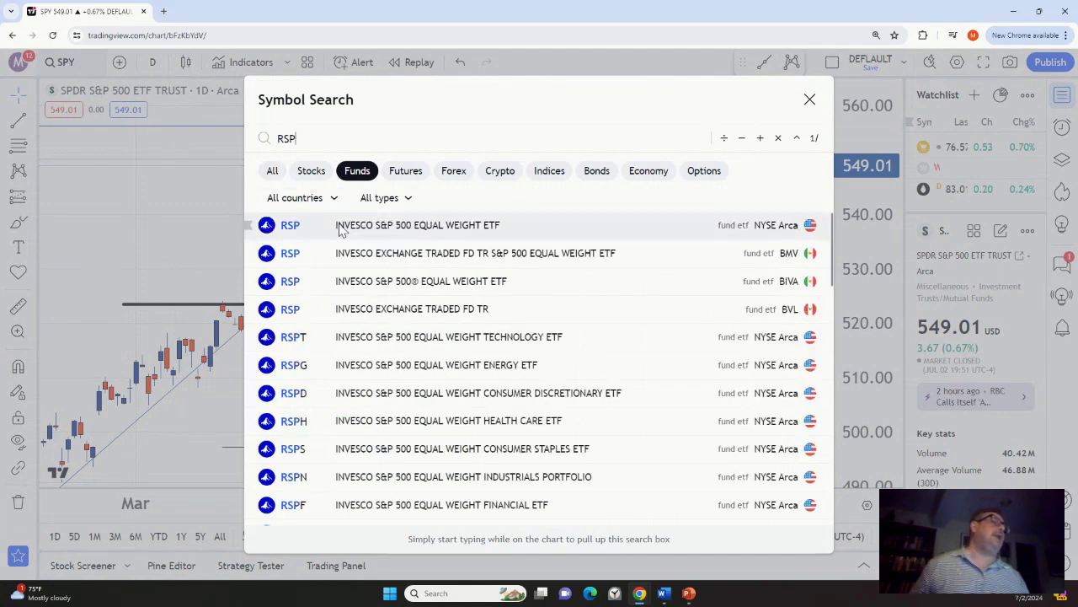
click(312, 226)
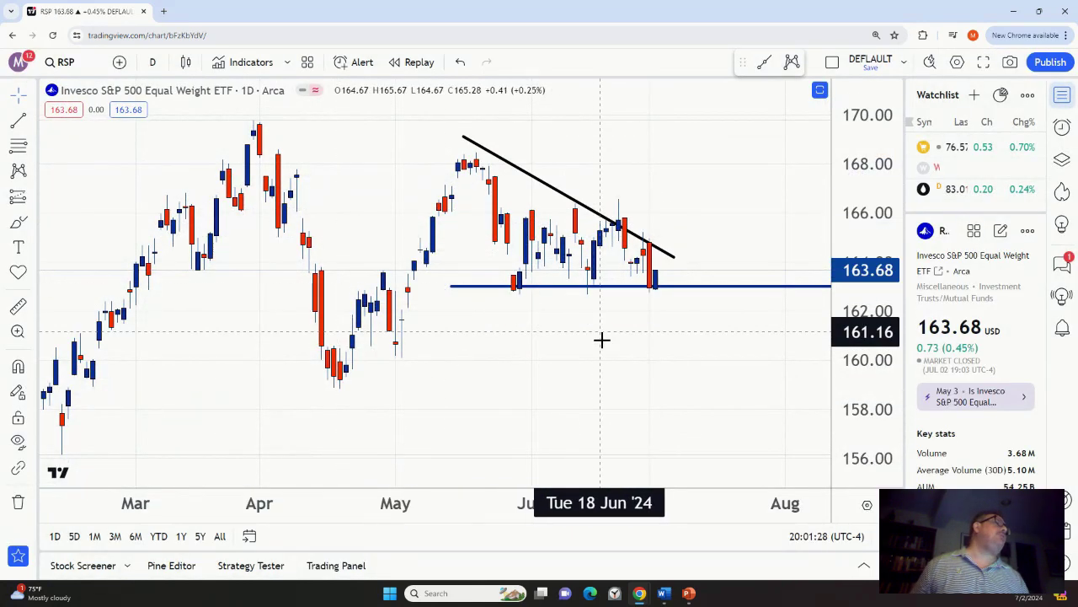
drag(602, 332, 609, 397)
scroll(872, 198, down, 1)
scroll(872, 198, down, 1)
scroll(734, 186, down, 1)
scroll(503, 213, up, 1)
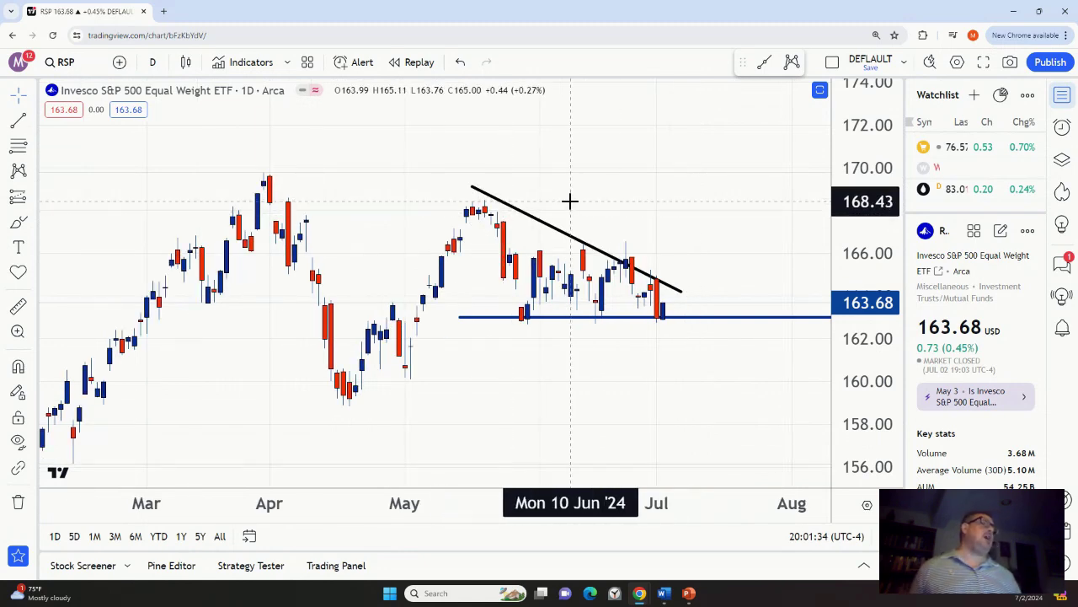
Return the chart to the SPY fund, SPDR S&P 500 ETF Trust on NYSE Arca, for comparison with RSP
click(85, 66)
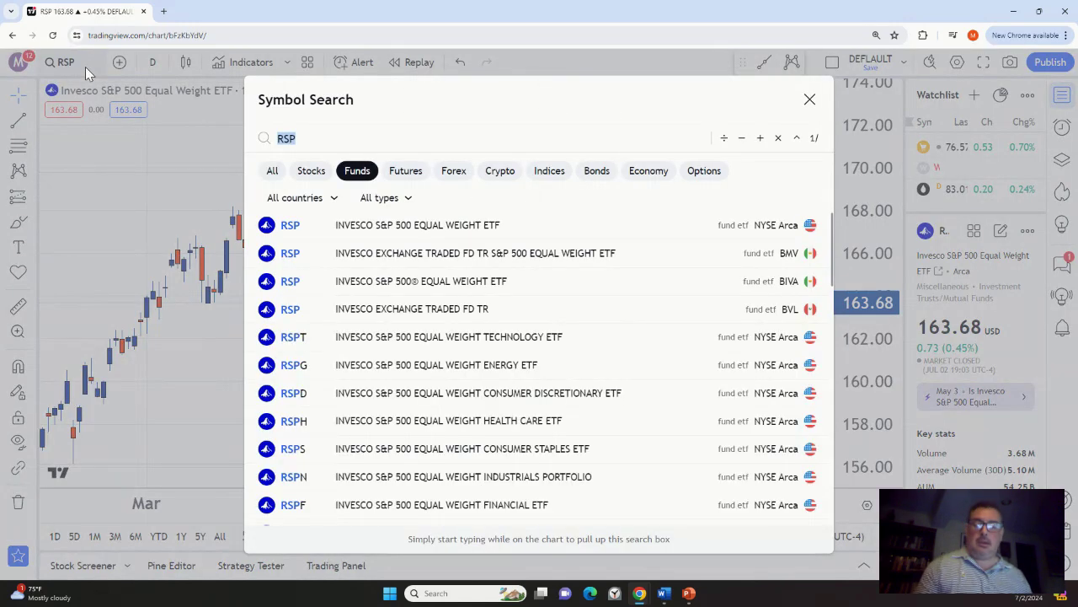
text(SP)
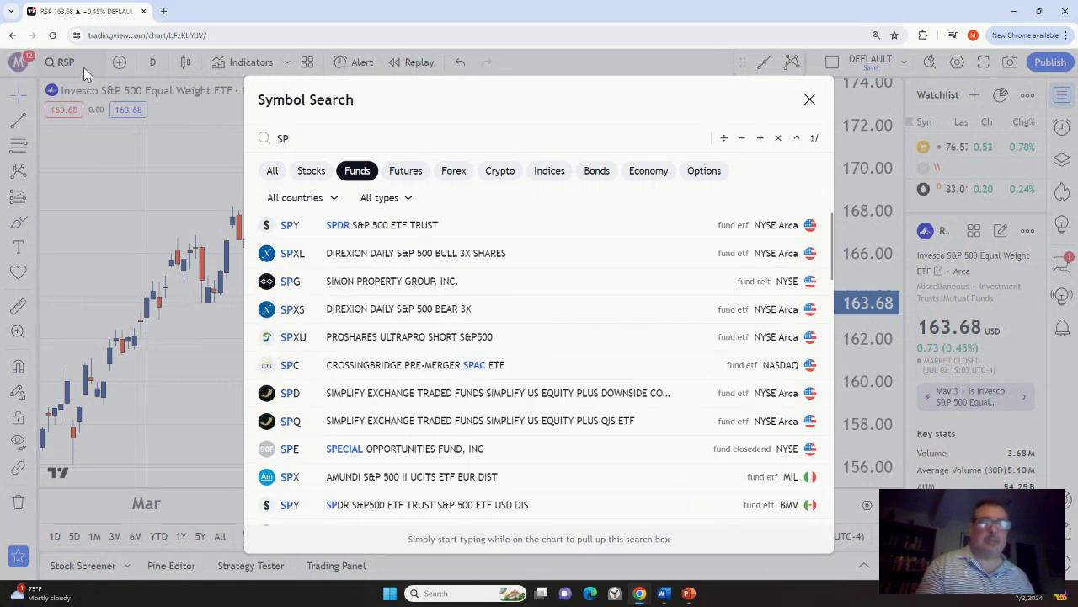
text(Y)
click(345, 233)
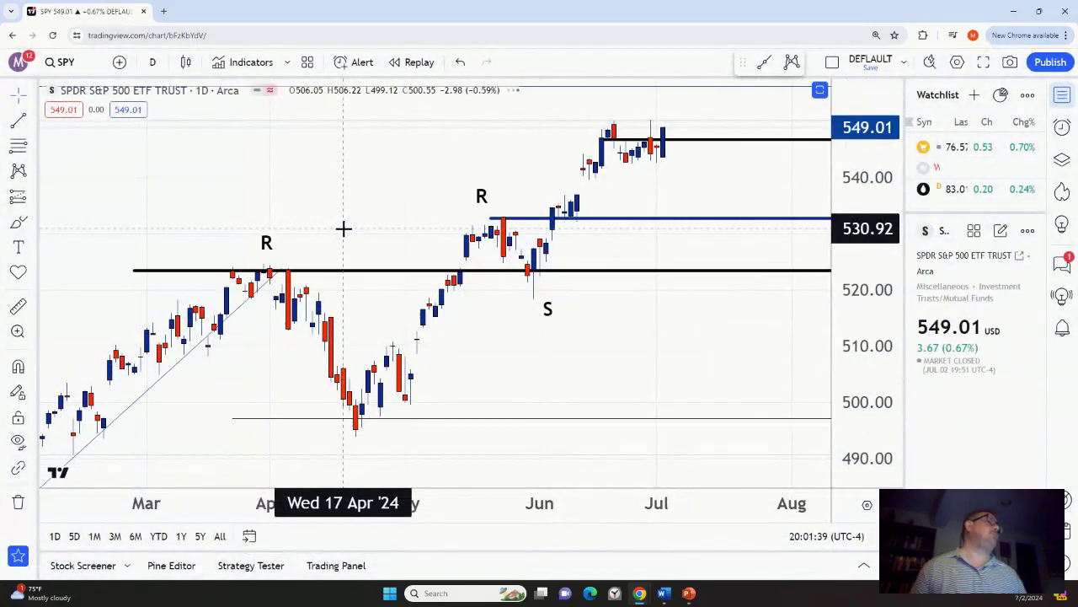
Flip between the RSP and SPY charts to compare them, ending on RSP's falling trendline and horizontal blue support line
click(460, 62)
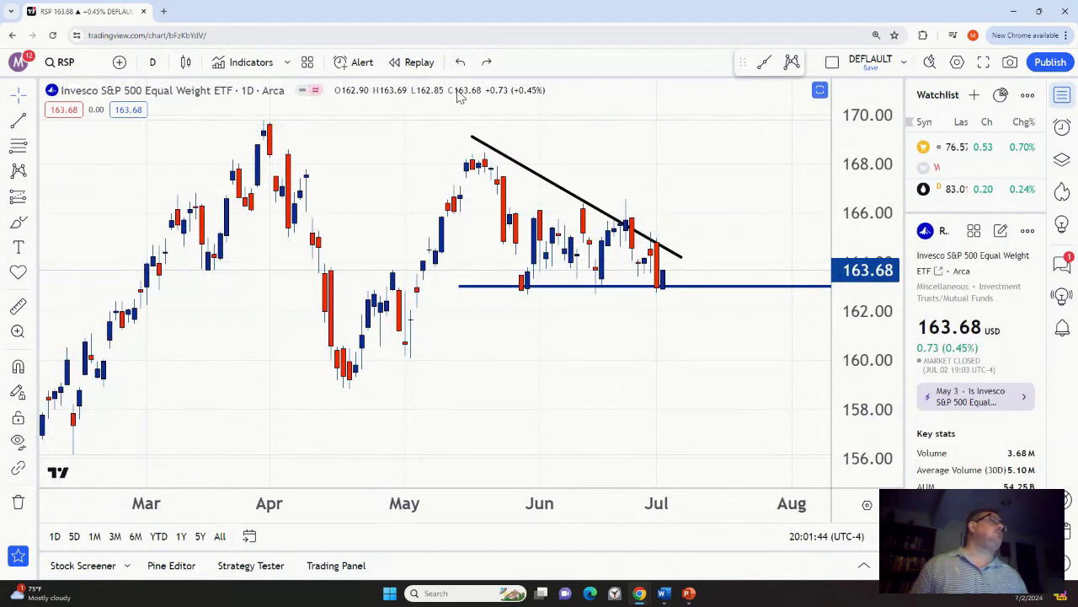
click(486, 63)
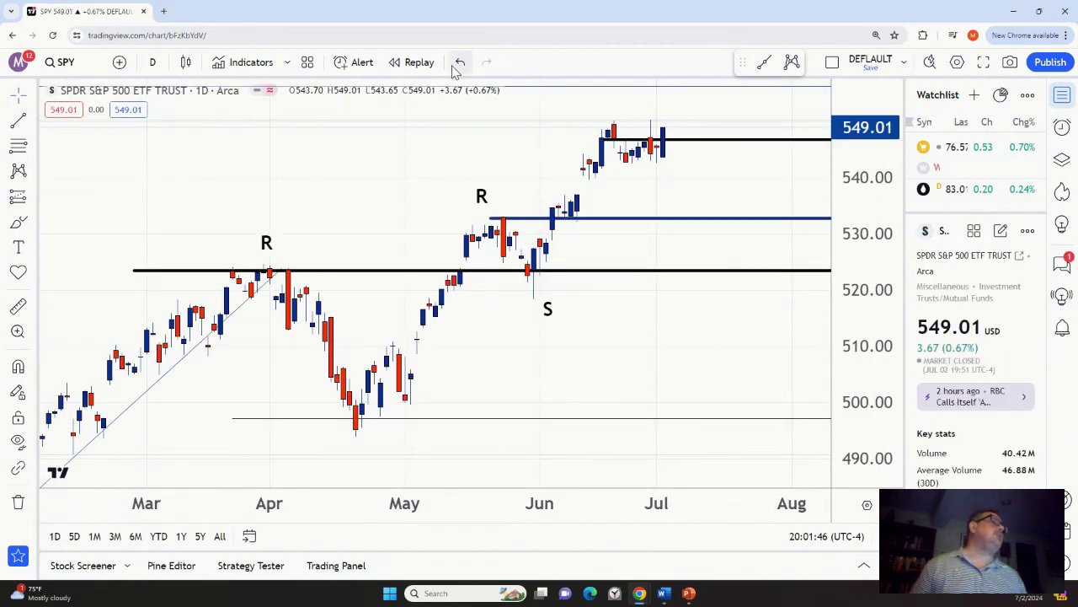
click(460, 63)
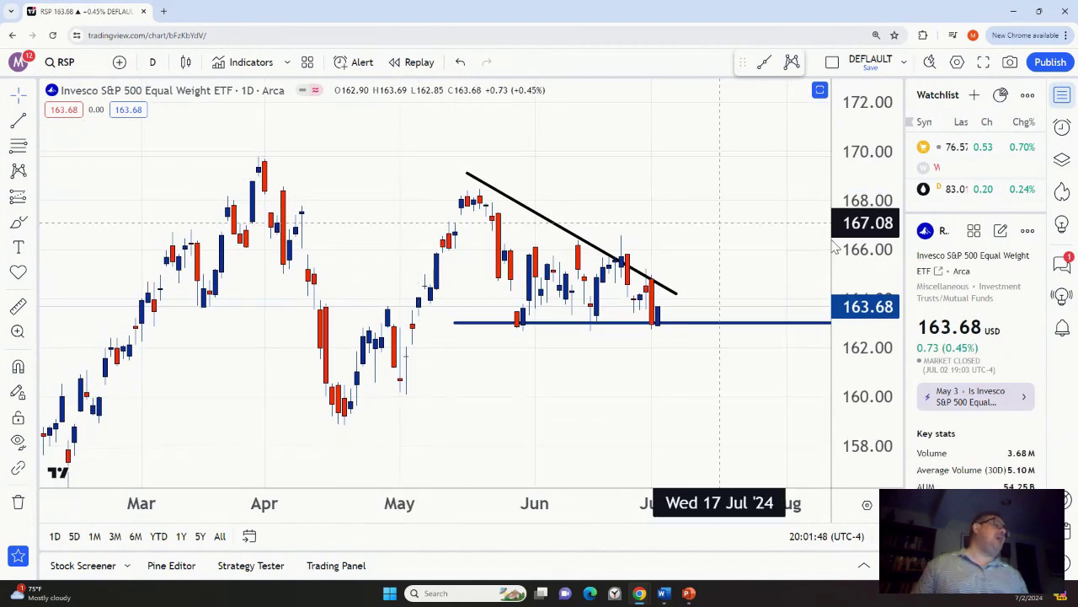
scroll(809, 246, down, 3)
scroll(724, 239, up, 2)
drag(836, 238, 834, 249)
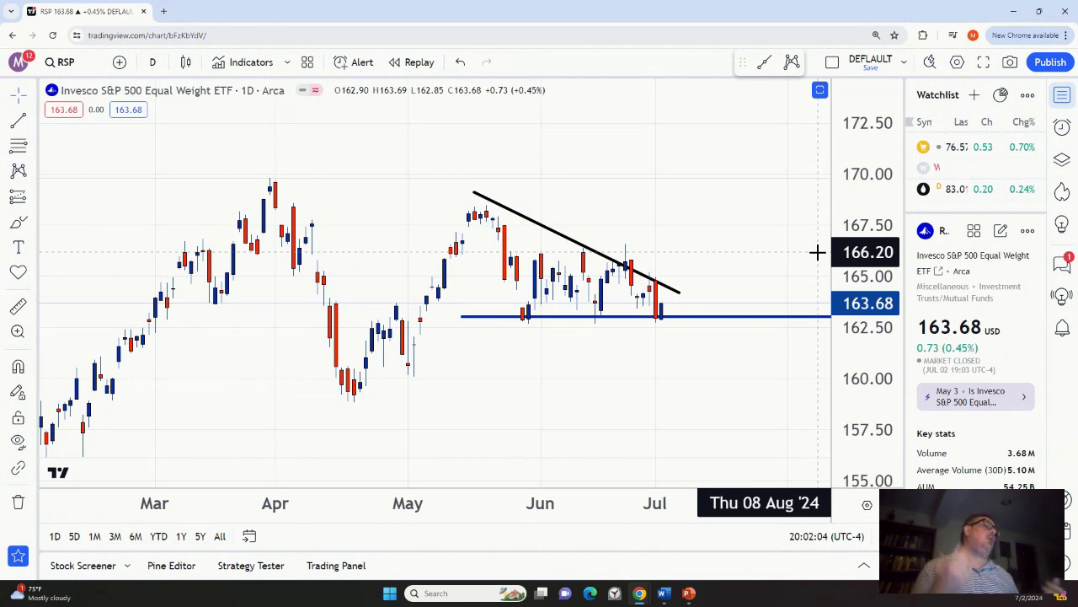
drag(855, 159, 854, 177)
scroll(671, 187, down, 1)
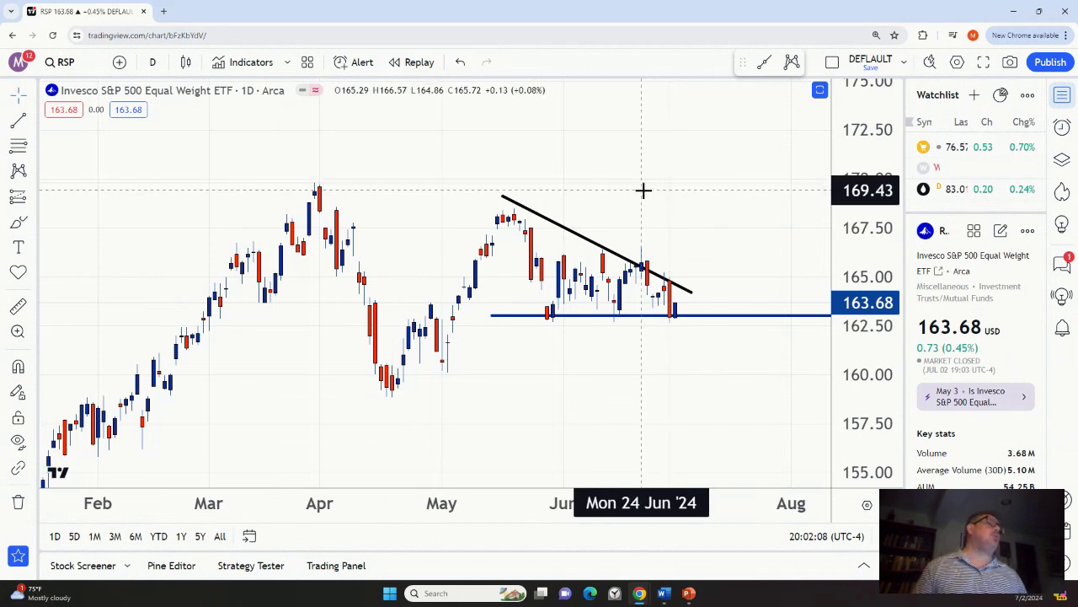
Switch the chart to the QQQ fund, Invesco QQQ Trust, Series 1 on NASDAQ
click(54, 64)
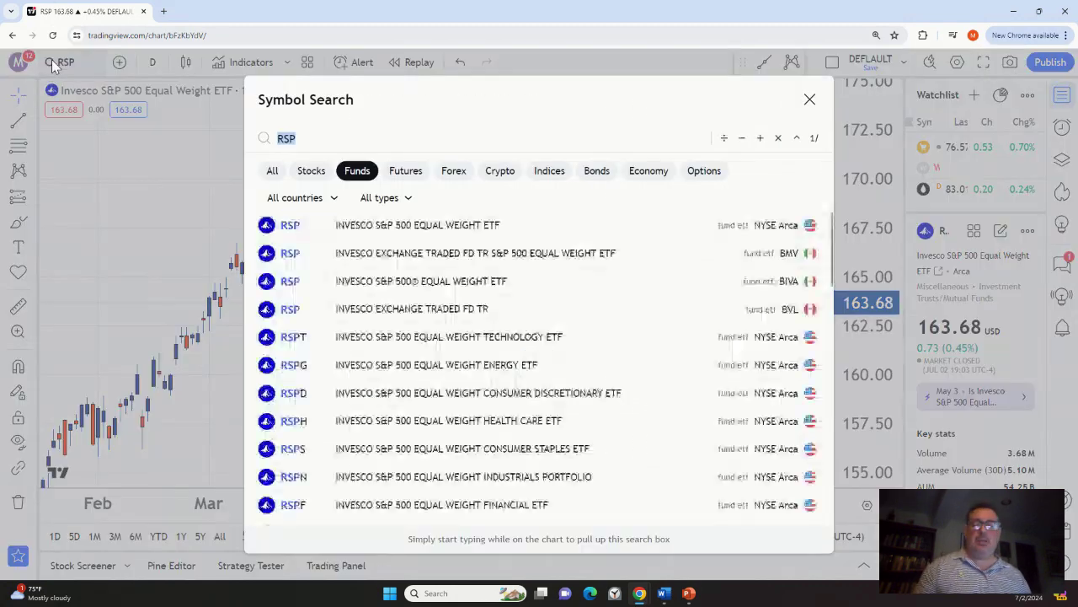
text(QQQ)
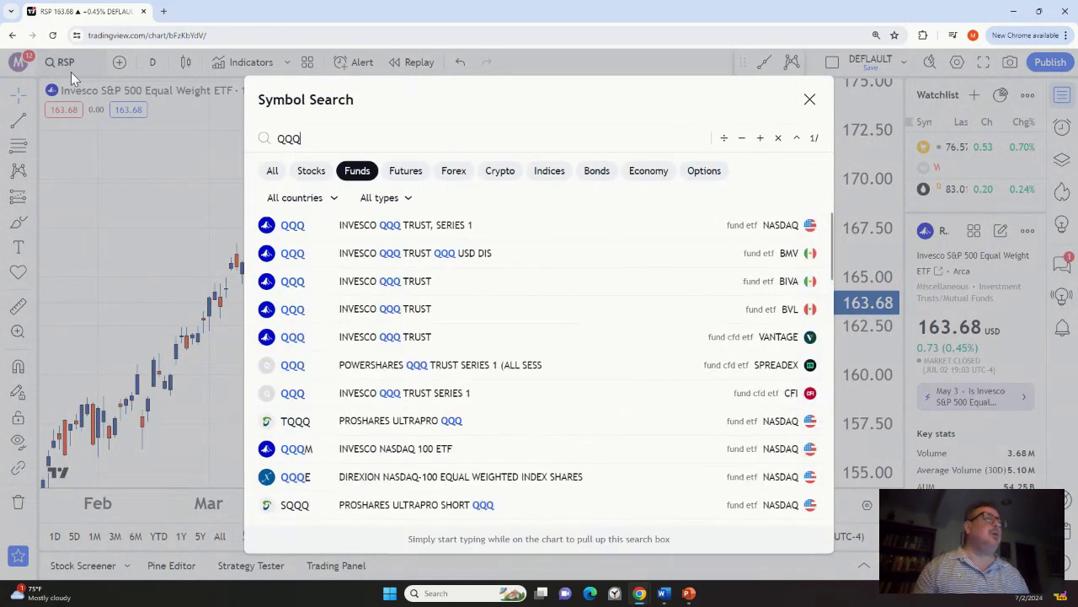
click(287, 224)
scroll(326, 208, down, 3)
scroll(327, 208, up, 5)
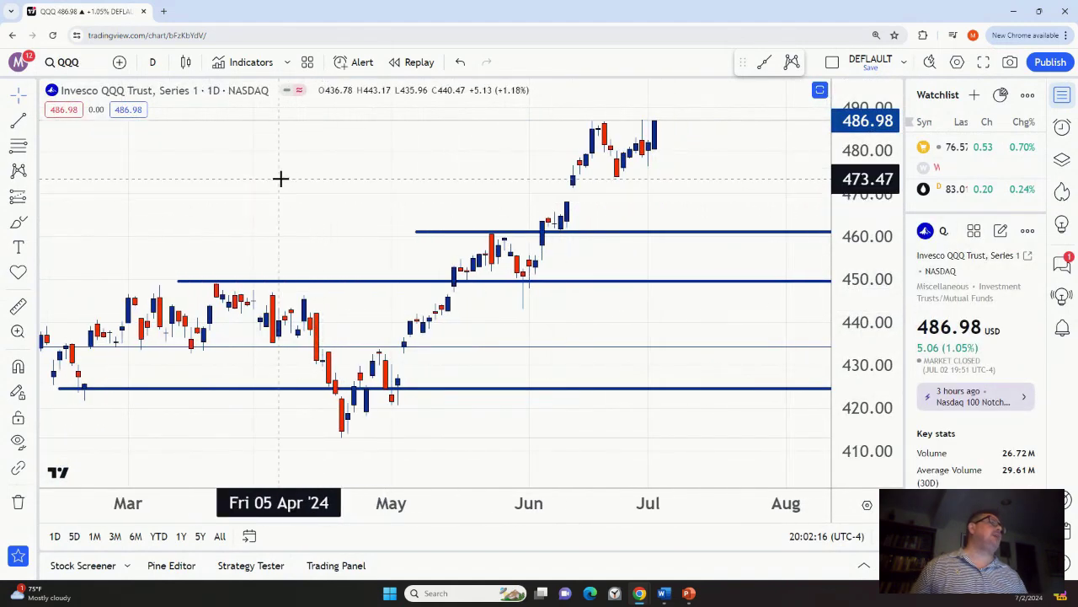
Switch the chart to the QQQE fund, Direxion NASDAQ-100 Equal Weighted Index Shares on NASDAQ, and show its longer price history
click(68, 63)
text(QQQE)
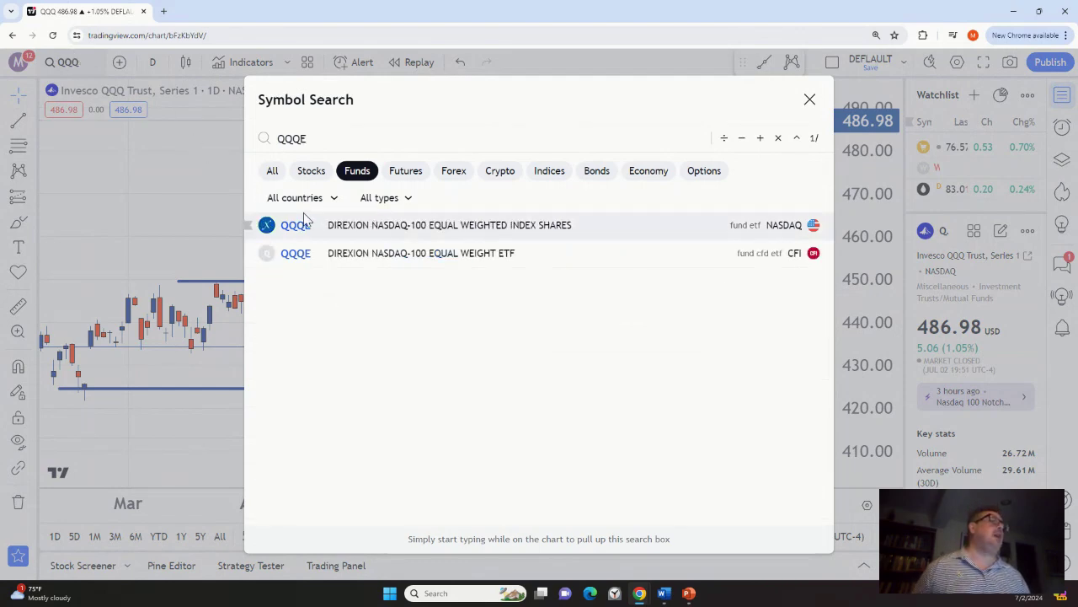
click(303, 221)
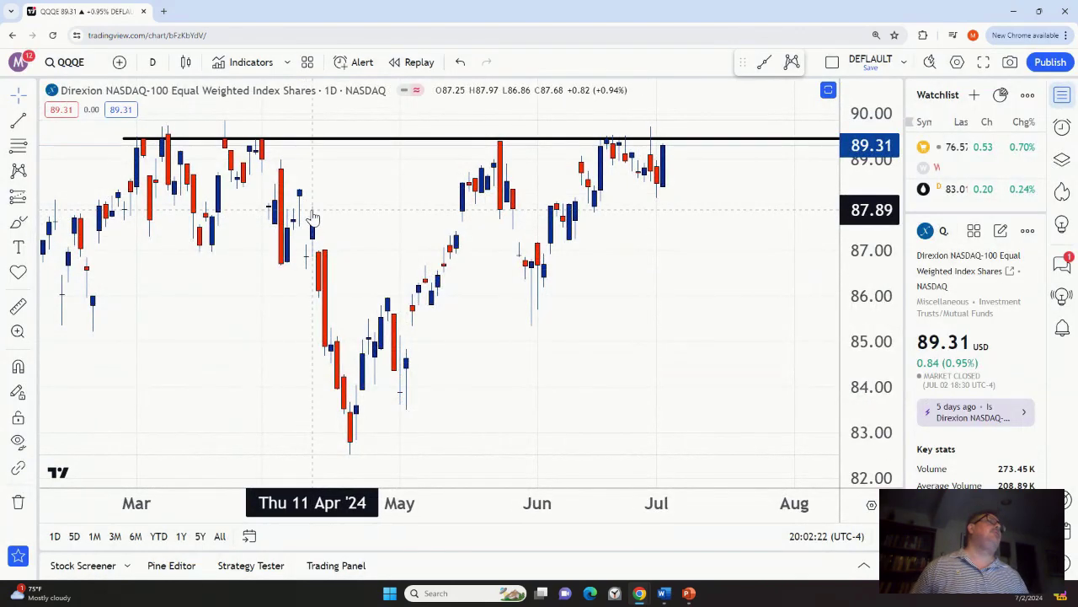
scroll(312, 217, down, 10)
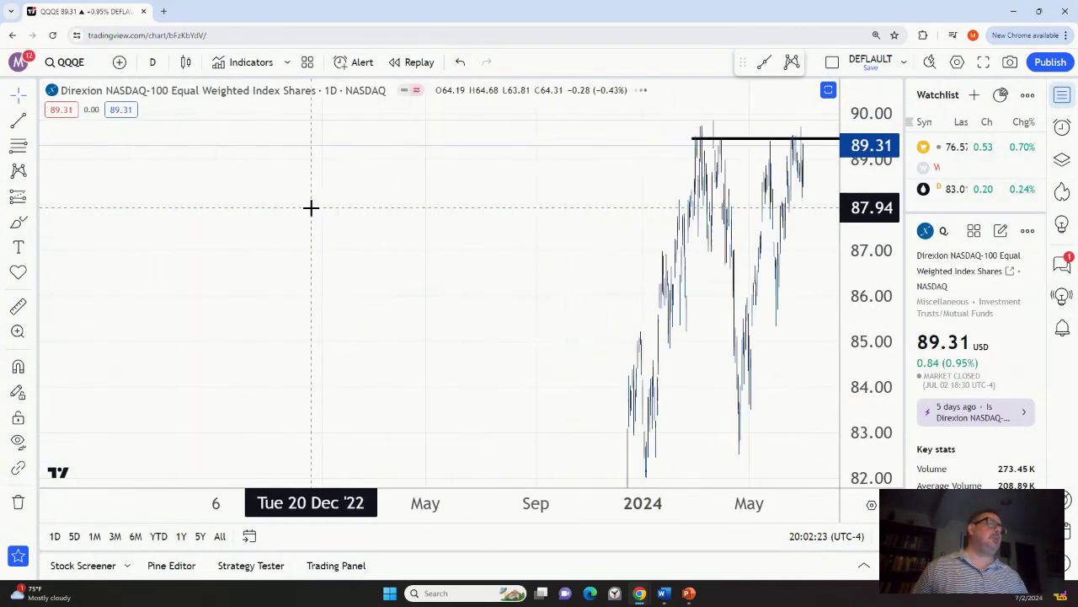